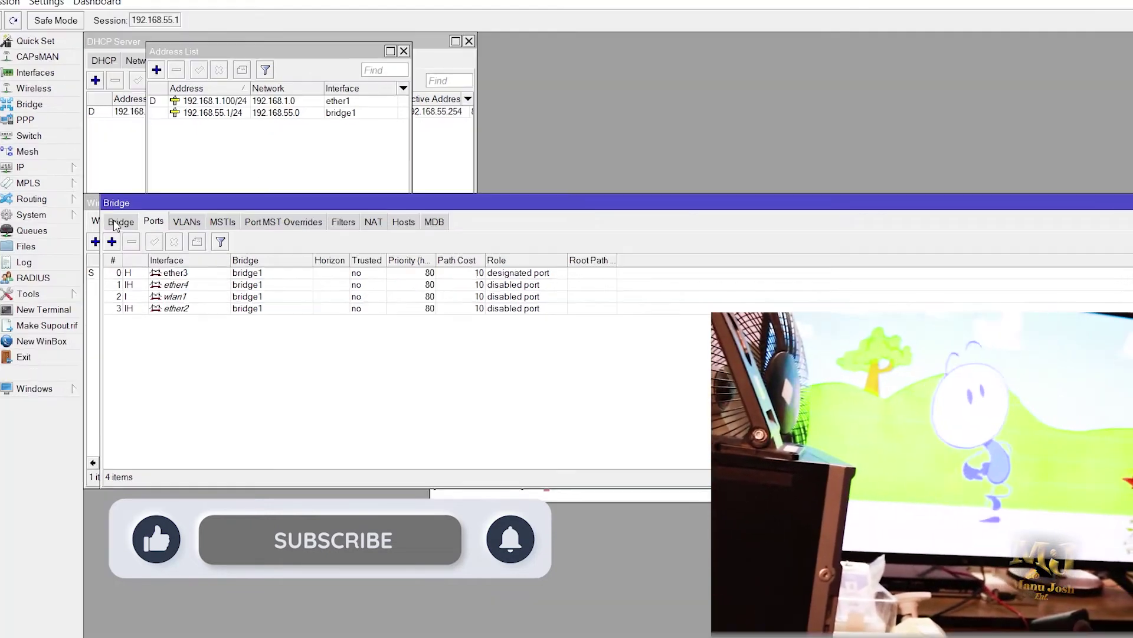
Step: Show the Bridge tab list, where bridge1 is the only existing bridge
{"action": "left_click", "coordinate": [151, 221]}
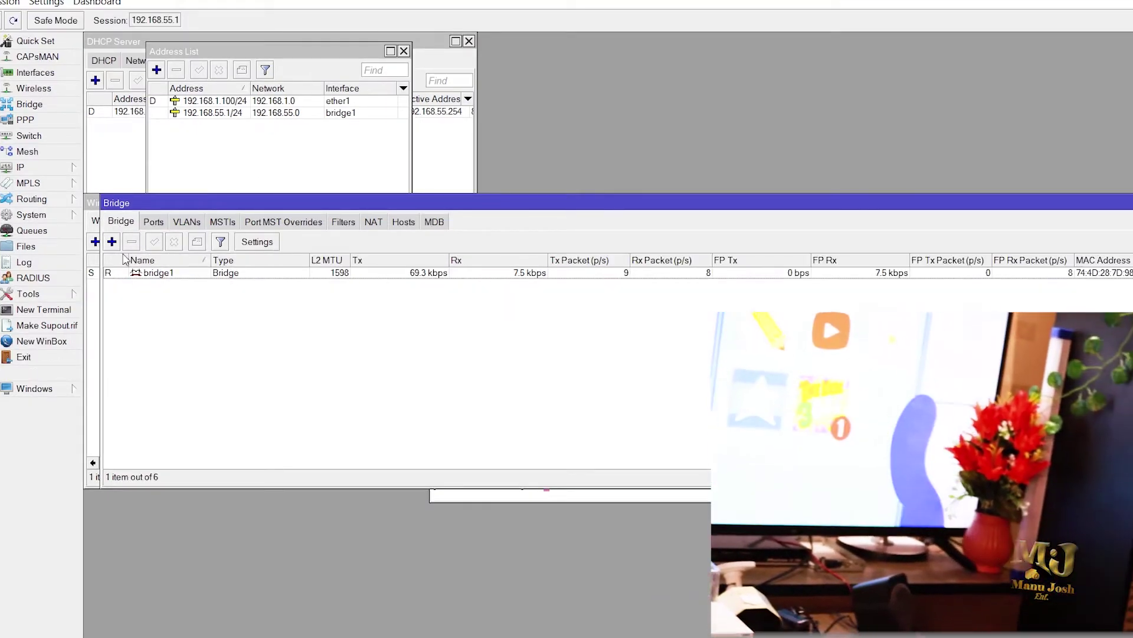
Step: Add a bridge named hotspot, then switch to the Ports list
{"action": "left_click", "coordinate": [111, 241]}
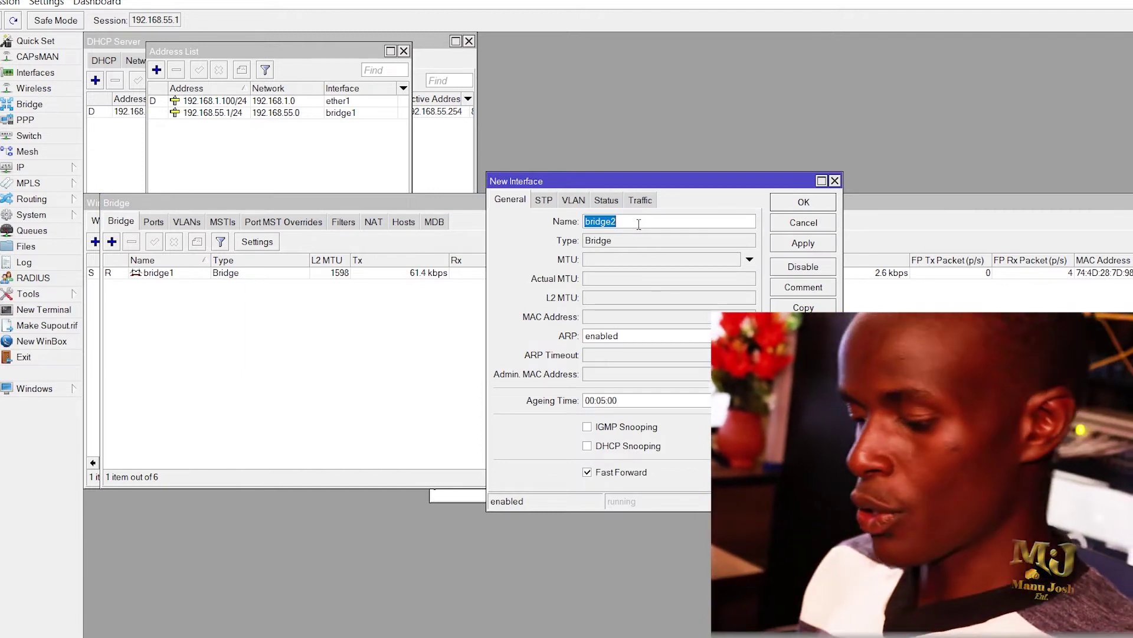
{"action": "type", "text": "hot"}
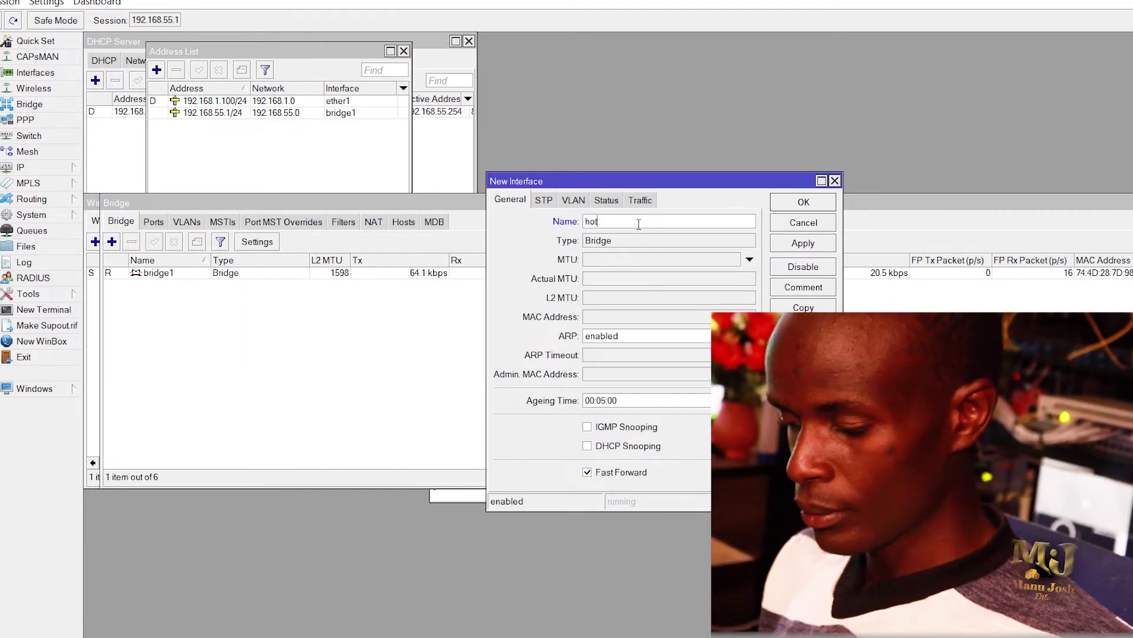
{"action": "type", "text": "spot"}
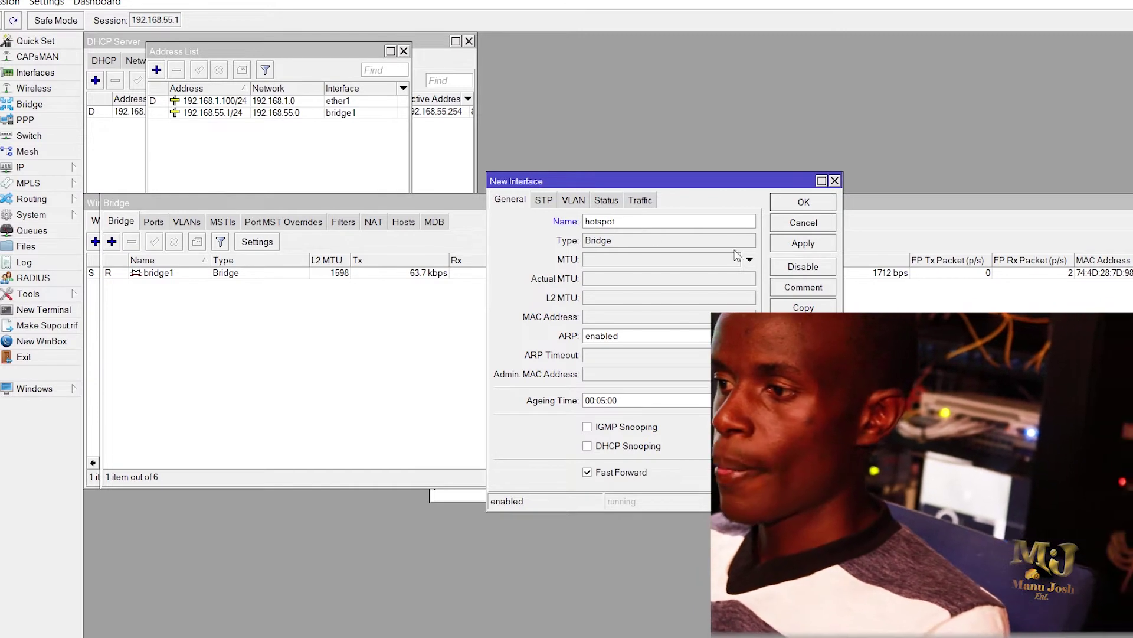
{"action": "left_click", "coordinate": [804, 243]}
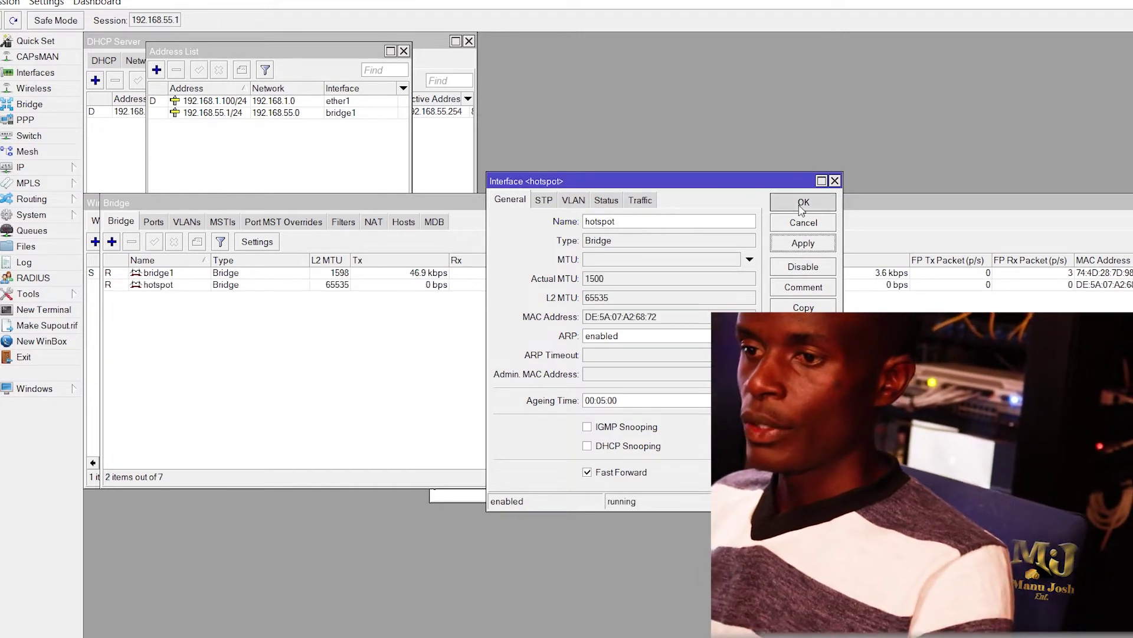
{"action": "left_click", "coordinate": [804, 202]}
{"action": "left_click", "coordinate": [153, 223]}
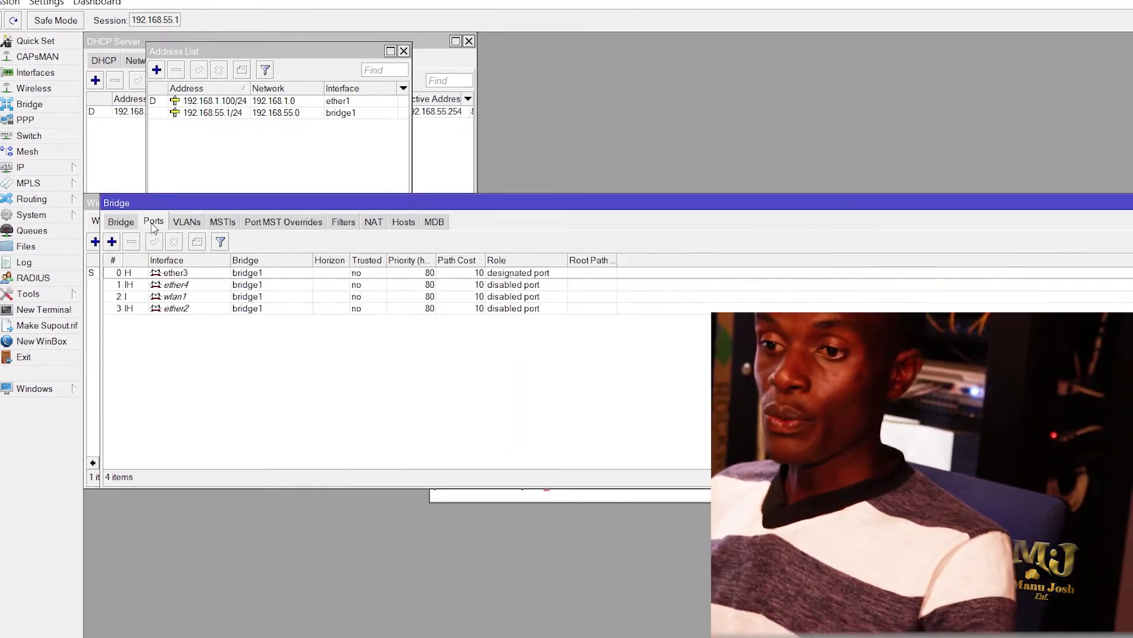
Step: Attempt adding wlan1 as a hotspot bridge port, then discard the failed New Bridge Port dialog
{"action": "left_click", "coordinate": [113, 242]}
{"action": "left_click", "coordinate": [636, 268]}
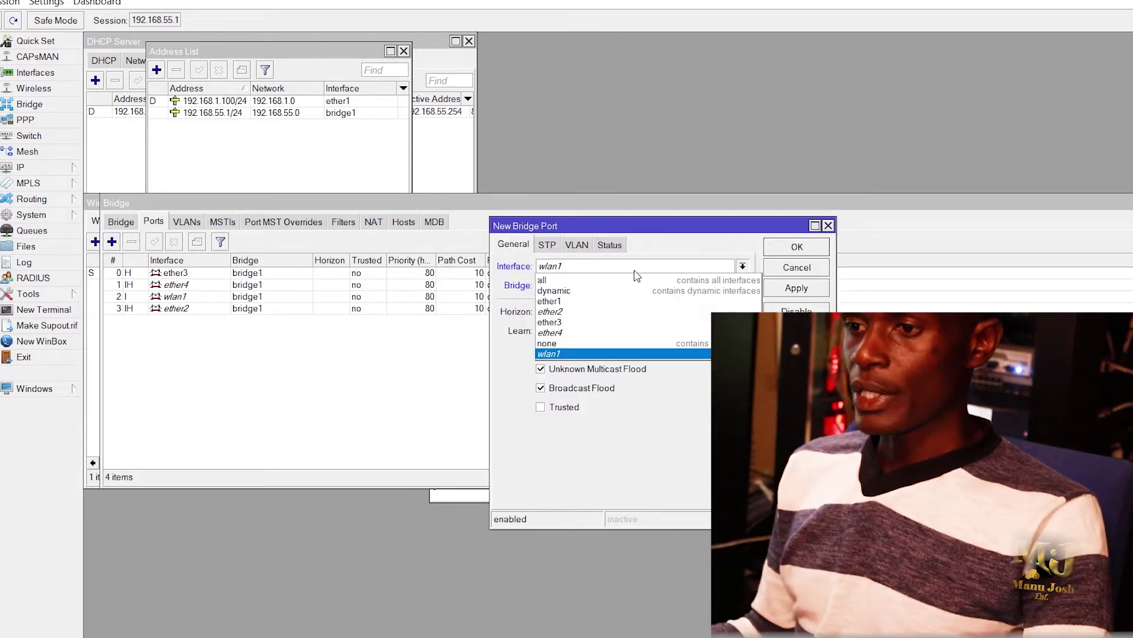
{"action": "left_click", "coordinate": [555, 353]}
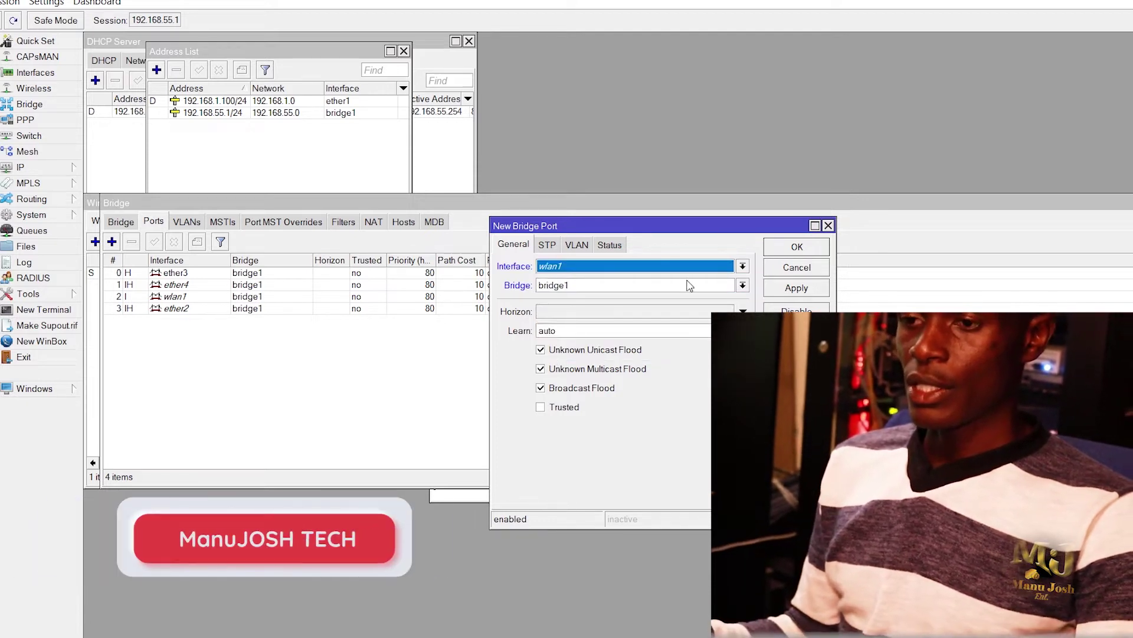
{"action": "left_click", "coordinate": [807, 294]}
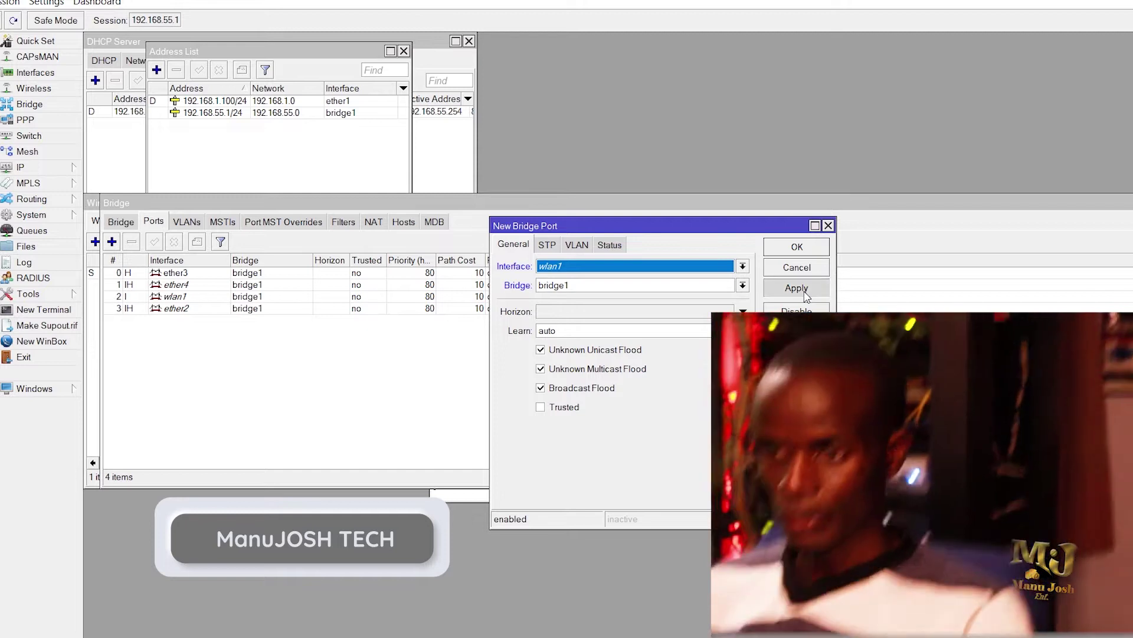
{"action": "left_click", "coordinate": [544, 288]}
{"action": "left_click", "coordinate": [551, 310]}
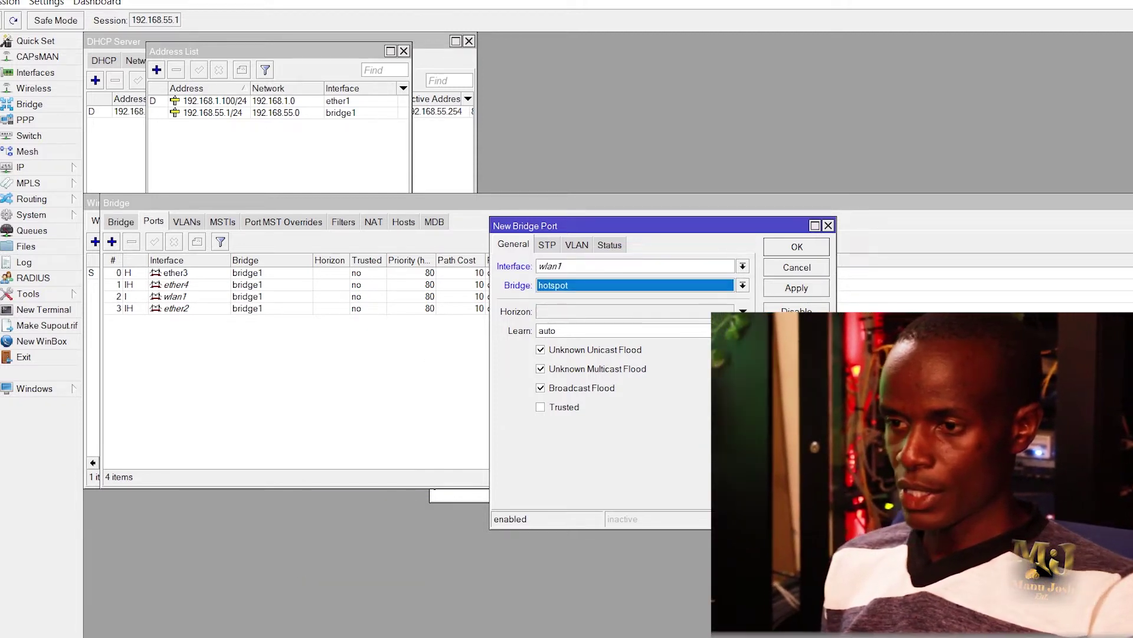
{"action": "left_click", "coordinate": [801, 295]}
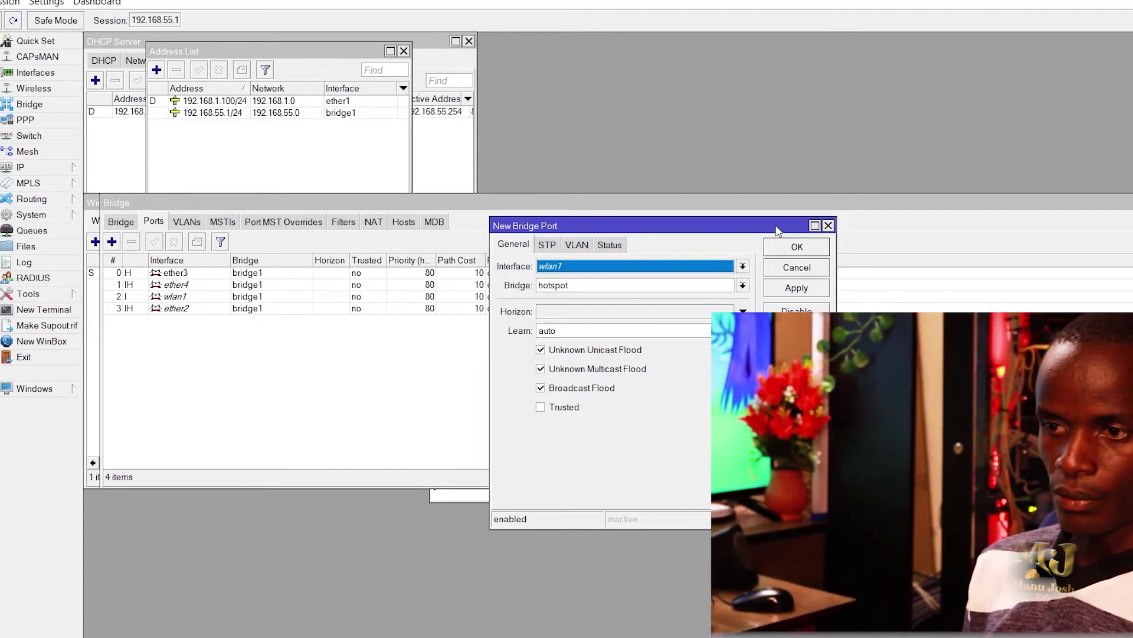
{"action": "left_click", "coordinate": [828, 225]}
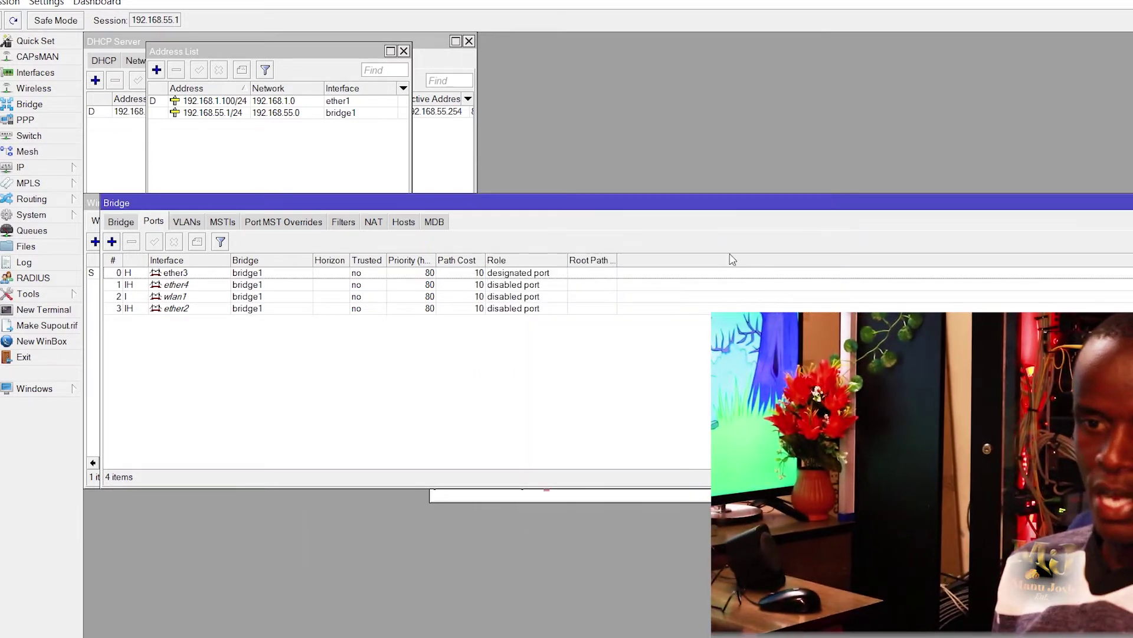
Step: Remove wlan1 from bridge1's ports and select the ether4 entry
{"action": "left_click", "coordinate": [194, 308]}
{"action": "left_click", "coordinate": [188, 298]}
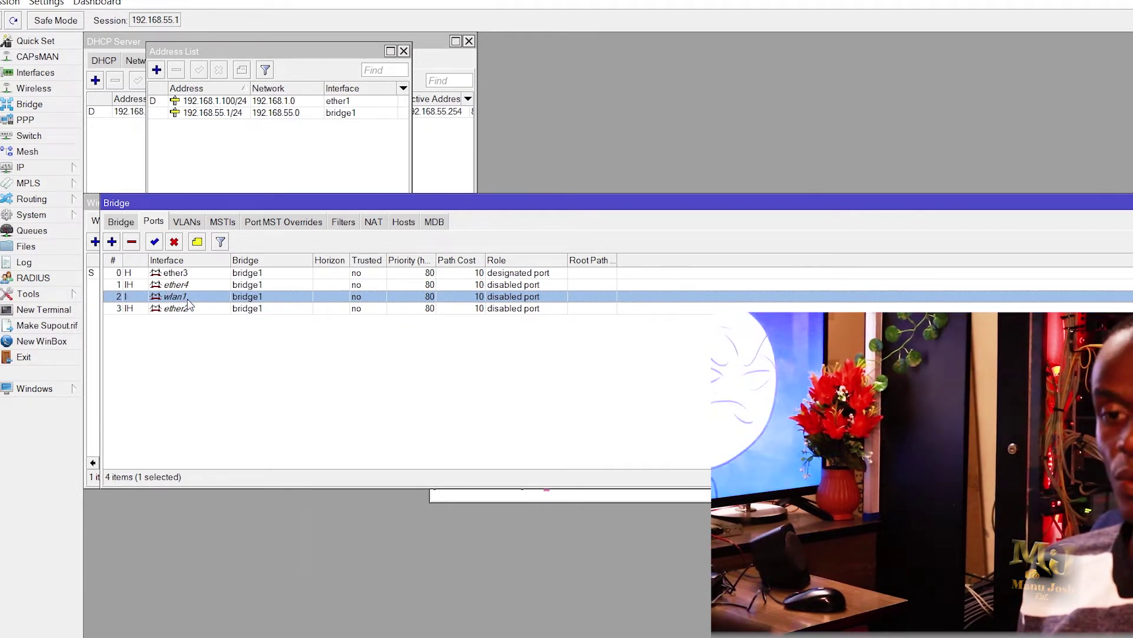
{"action": "left_click", "coordinate": [132, 242]}
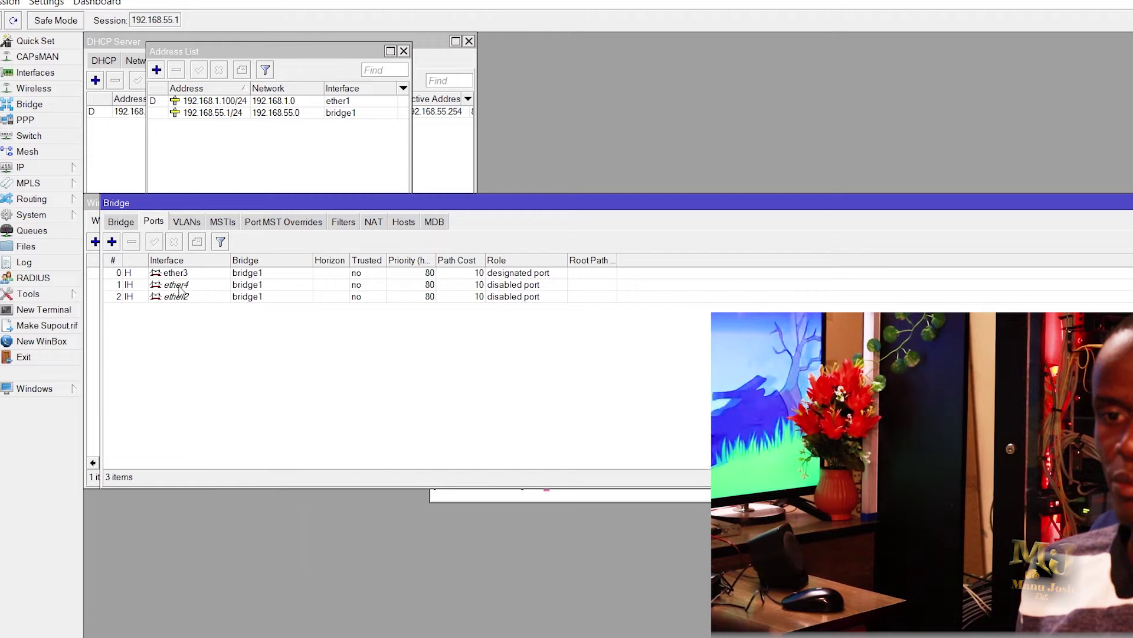
{"action": "left_click", "coordinate": [180, 288]}
Step: Remove ether4 from bridge1 and add wlan1 as a port of the hotspot bridge
{"action": "left_click", "coordinate": [132, 242]}
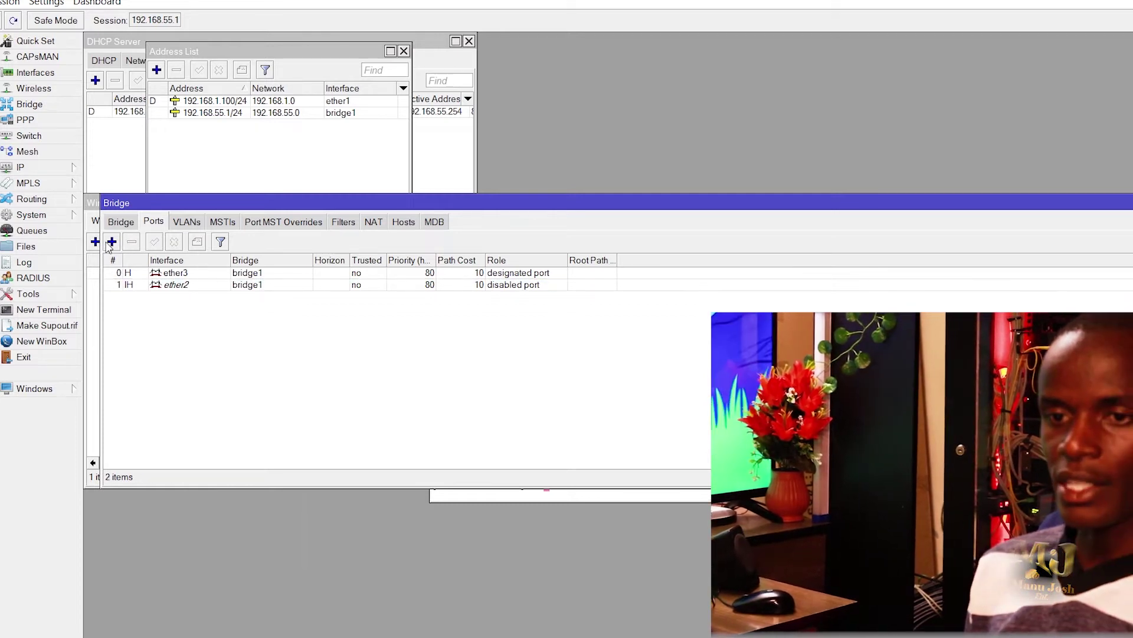
{"action": "left_click", "coordinate": [111, 241]}
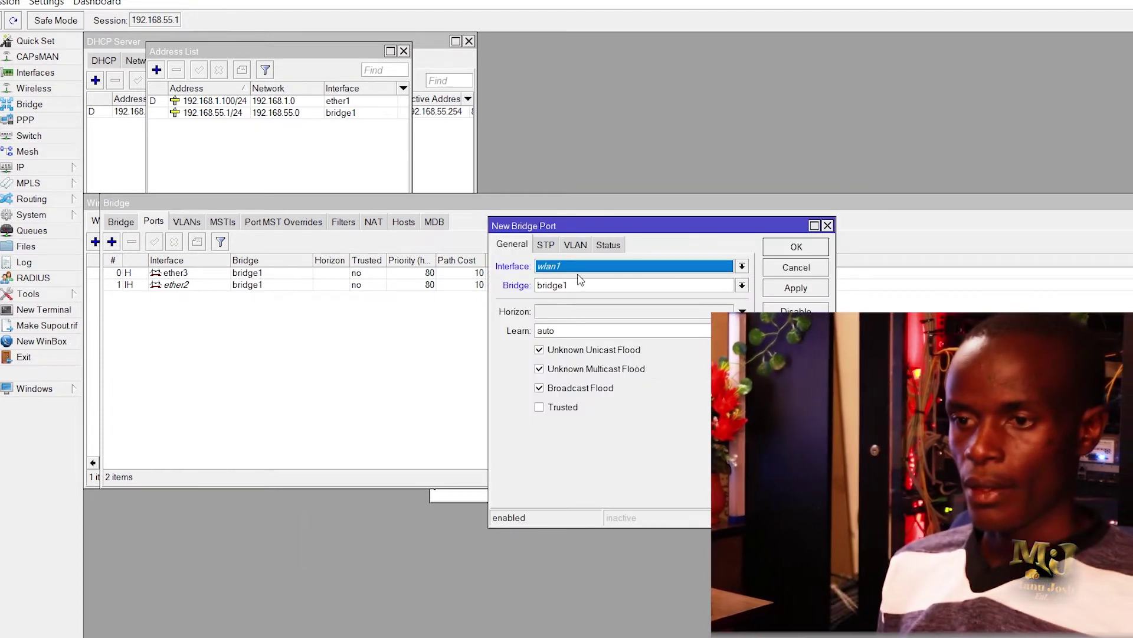
{"action": "left_click", "coordinate": [583, 288]}
{"action": "left_click", "coordinate": [567, 311]}
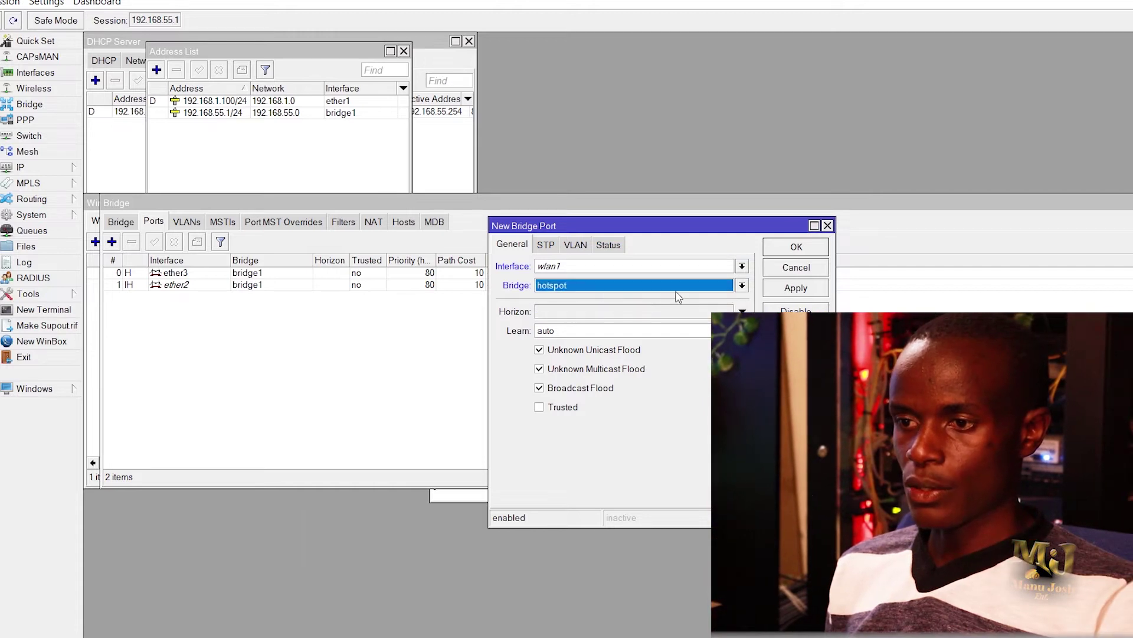
{"action": "left_click", "coordinate": [806, 289]}
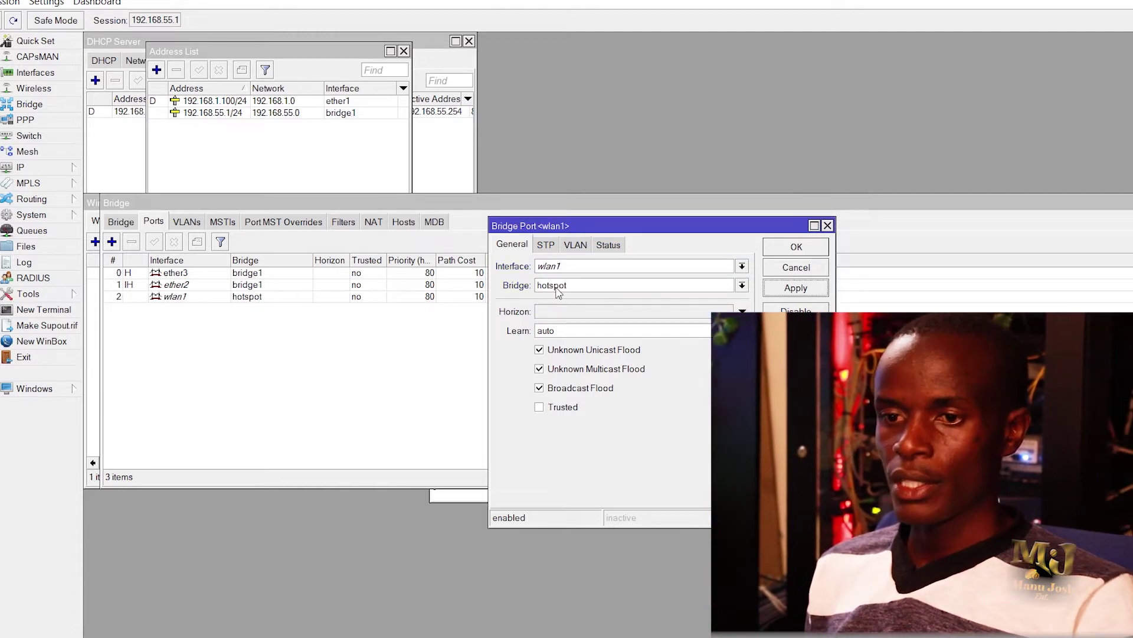
{"action": "left_click", "coordinate": [791, 251]}
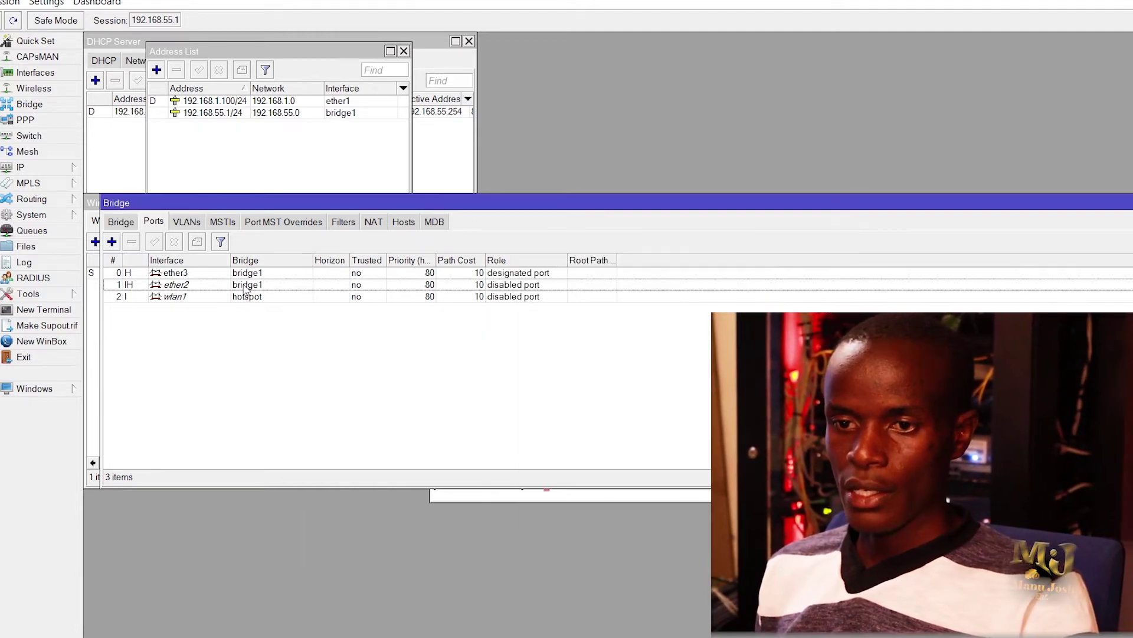
Step: Add ether4 as a port of the hotspot bridge
{"action": "left_click", "coordinate": [112, 242]}
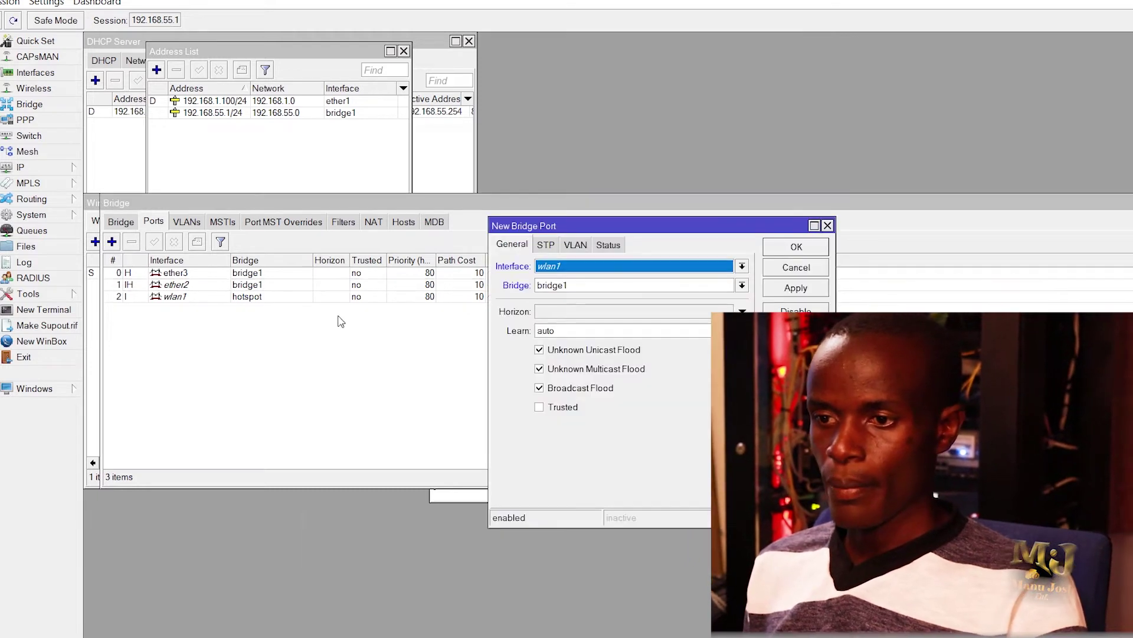
{"action": "left_click", "coordinate": [622, 268]}
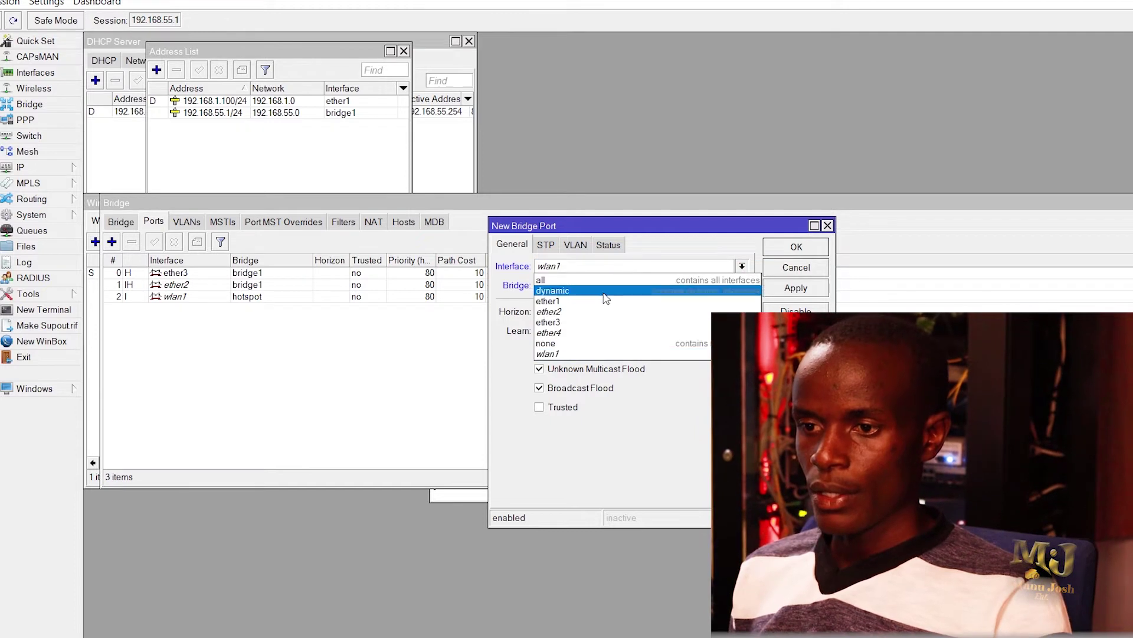
{"action": "left_click", "coordinate": [561, 334]}
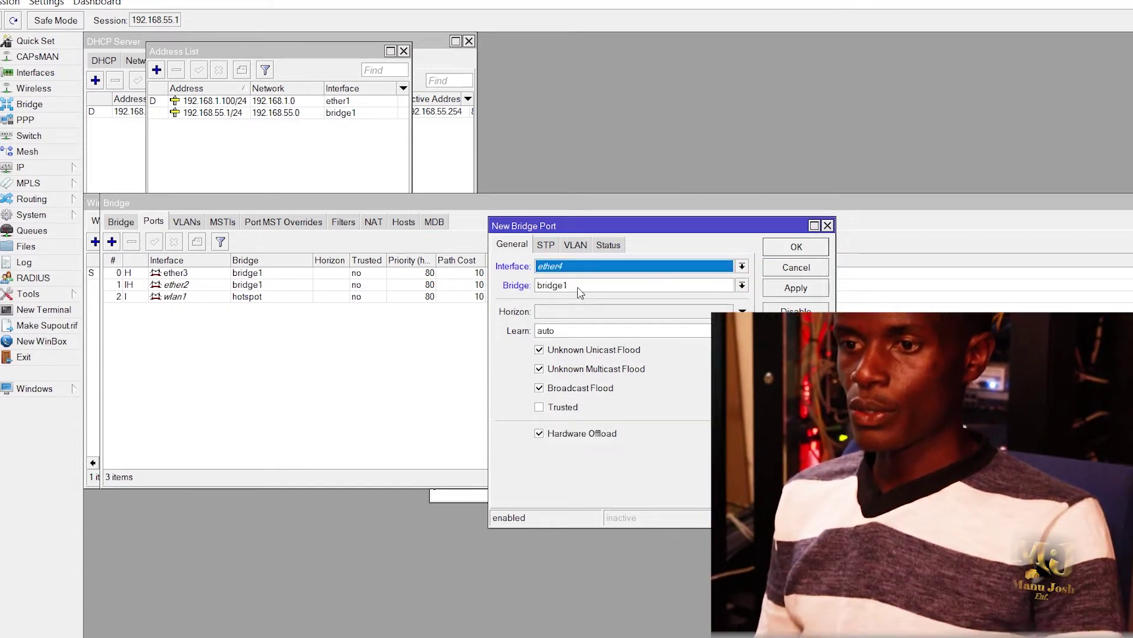
{"action": "left_click", "coordinate": [581, 293]}
{"action": "left_click", "coordinate": [568, 311]}
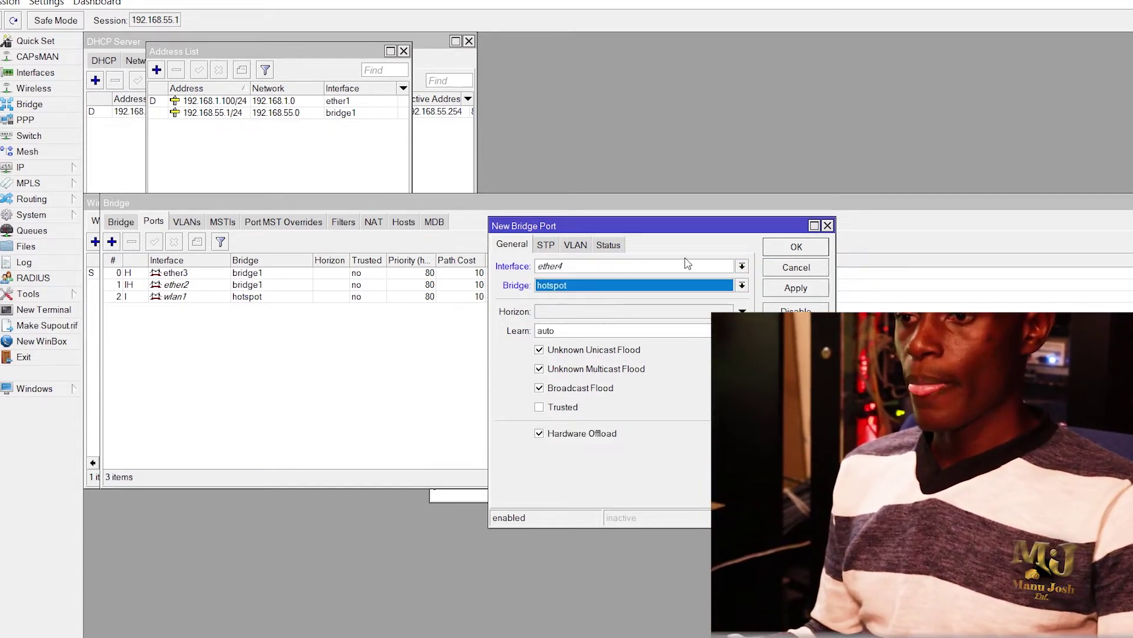
{"action": "left_click", "coordinate": [795, 287]}
{"action": "left_click", "coordinate": [791, 247]}
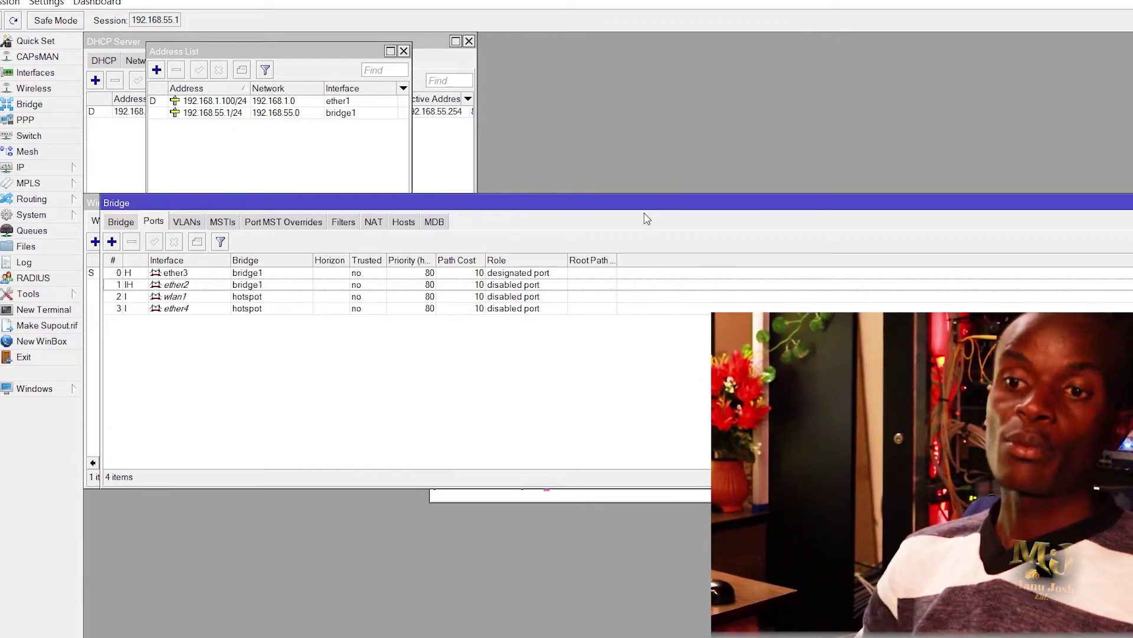
Step: Assign 192.168.57.1/24 to the hotspot interface in IP > Addresses and close the list
{"action": "left_click", "coordinate": [23, 171]}
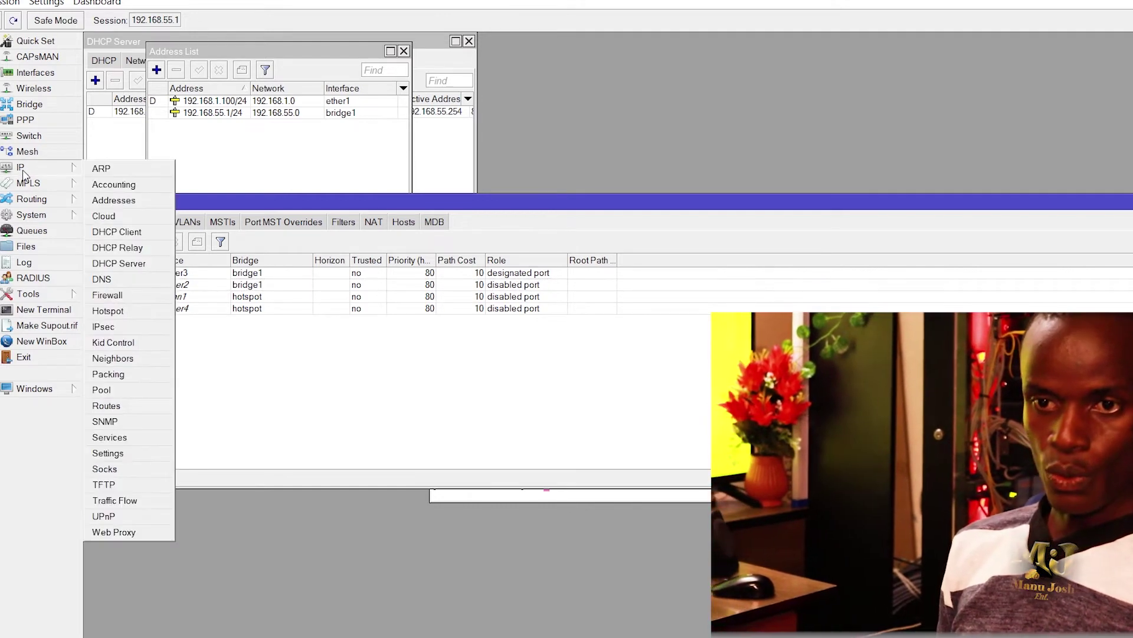
{"action": "left_click", "coordinate": [113, 201]}
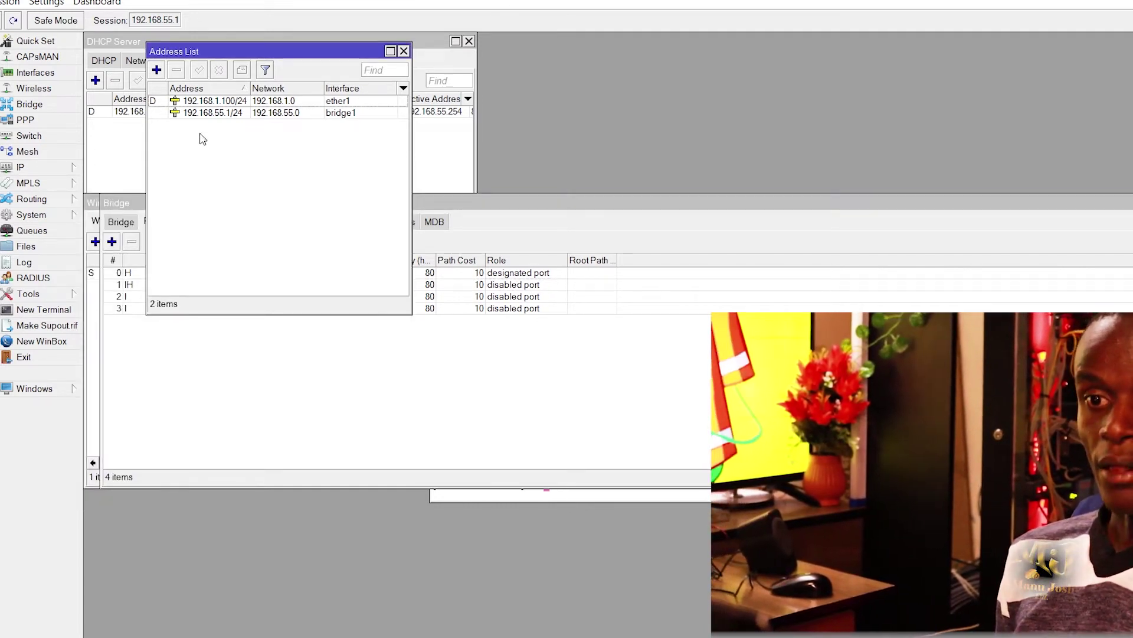
{"action": "left_click", "coordinate": [157, 70]}
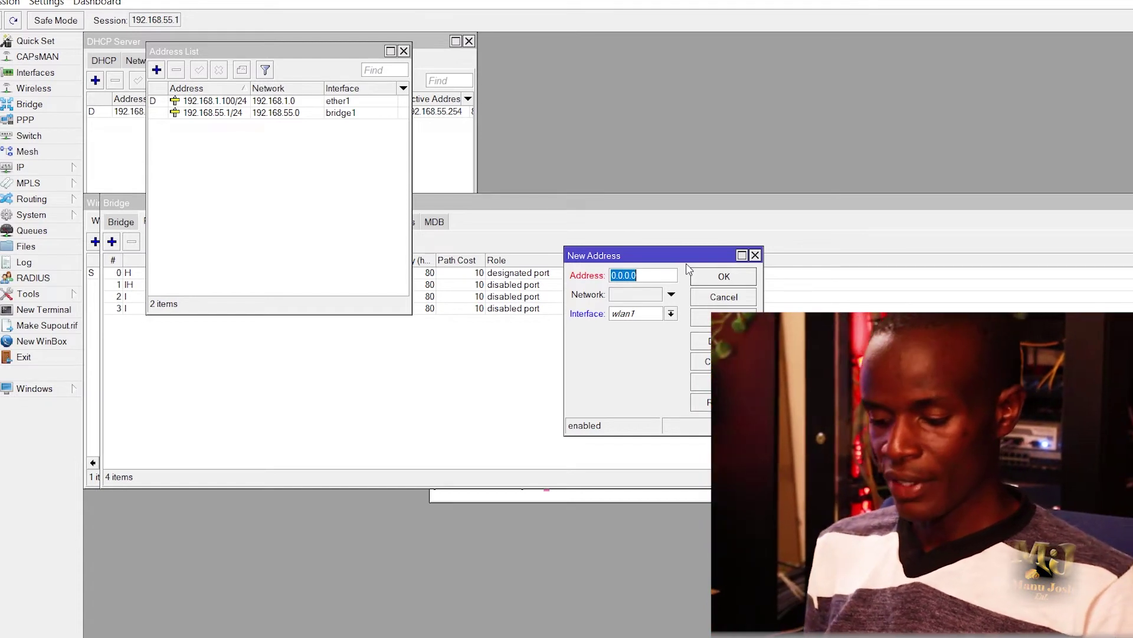
{"action": "type", "text": "1"}
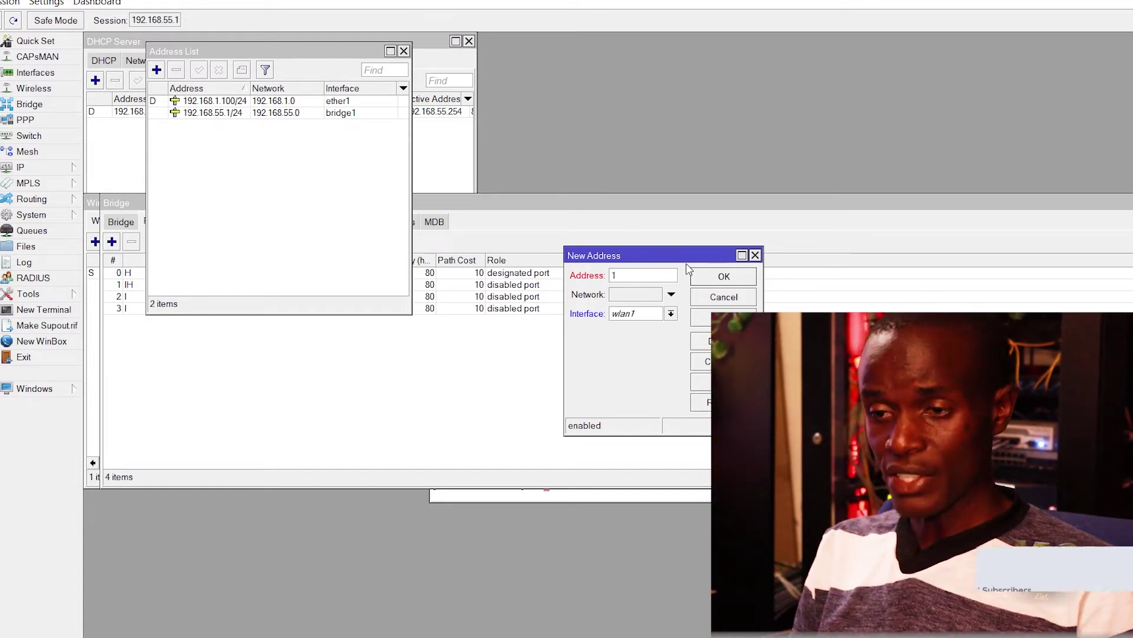
{"action": "type", "text": "92.16"}
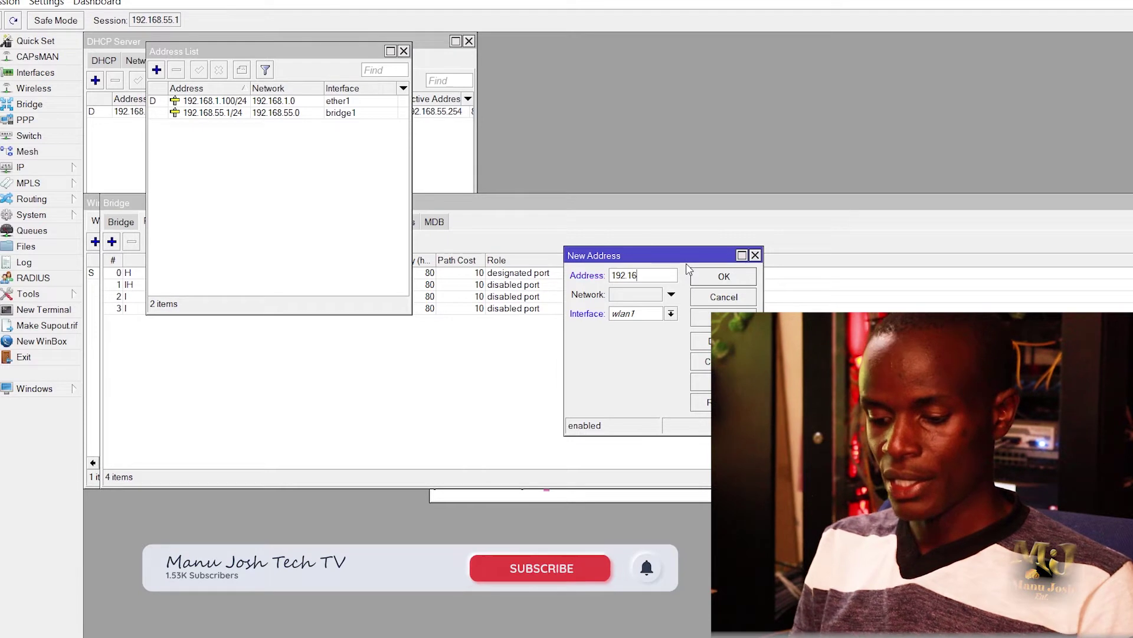
{"action": "type", "text": "8.57.1/24"}
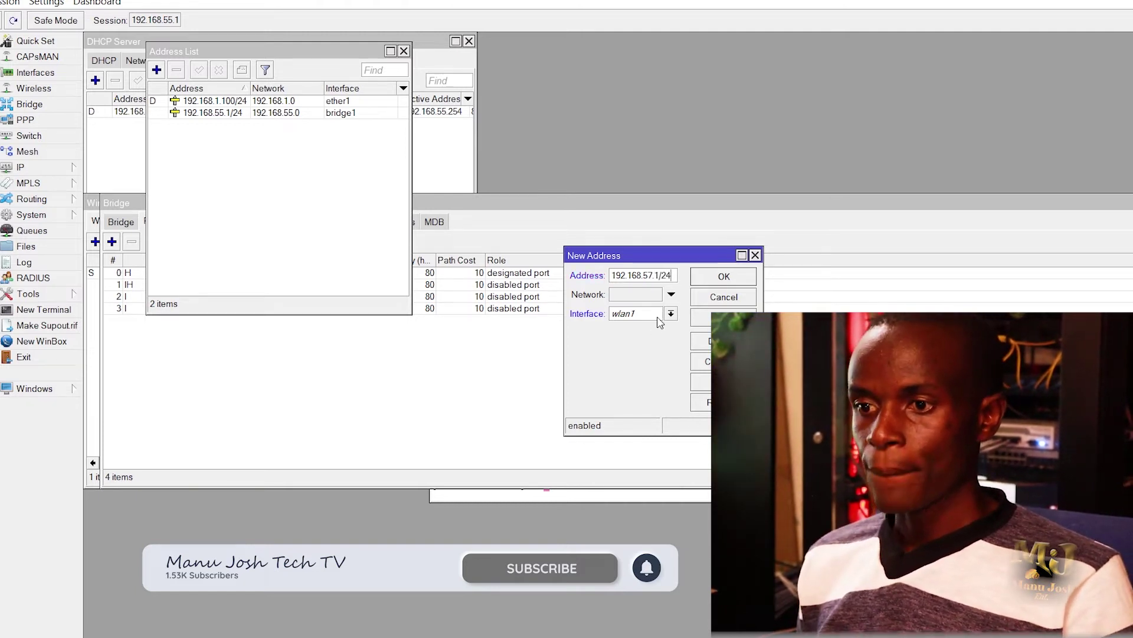
{"action": "left_click", "coordinate": [672, 314]}
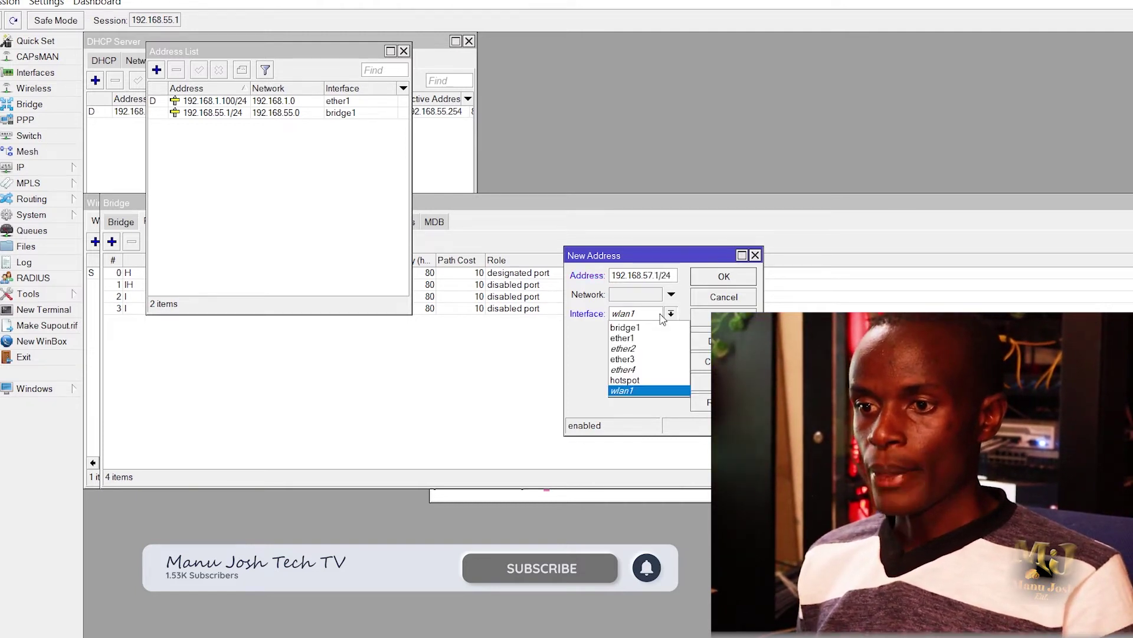
{"action": "left_click", "coordinate": [631, 381]}
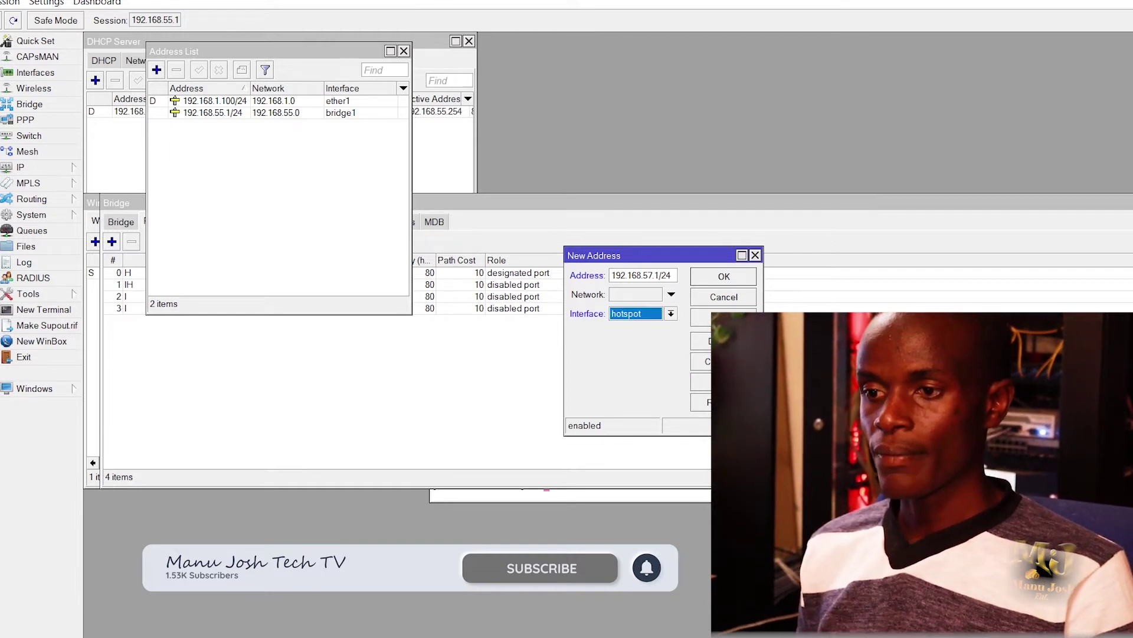
{"action": "left_click", "coordinate": [724, 317]}
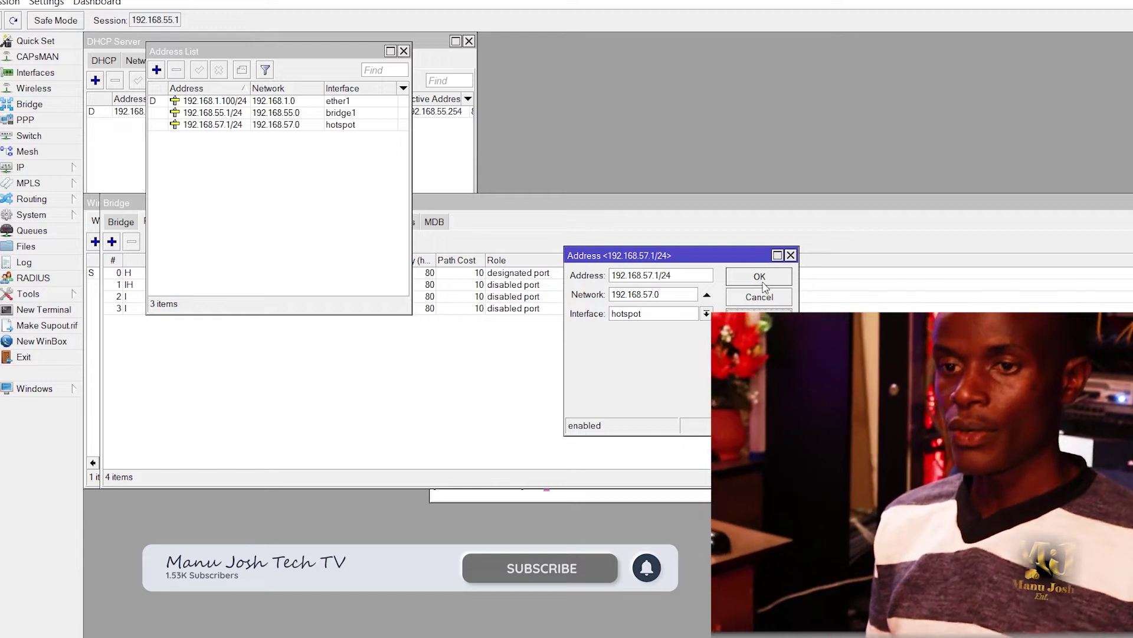
{"action": "left_click", "coordinate": [760, 276]}
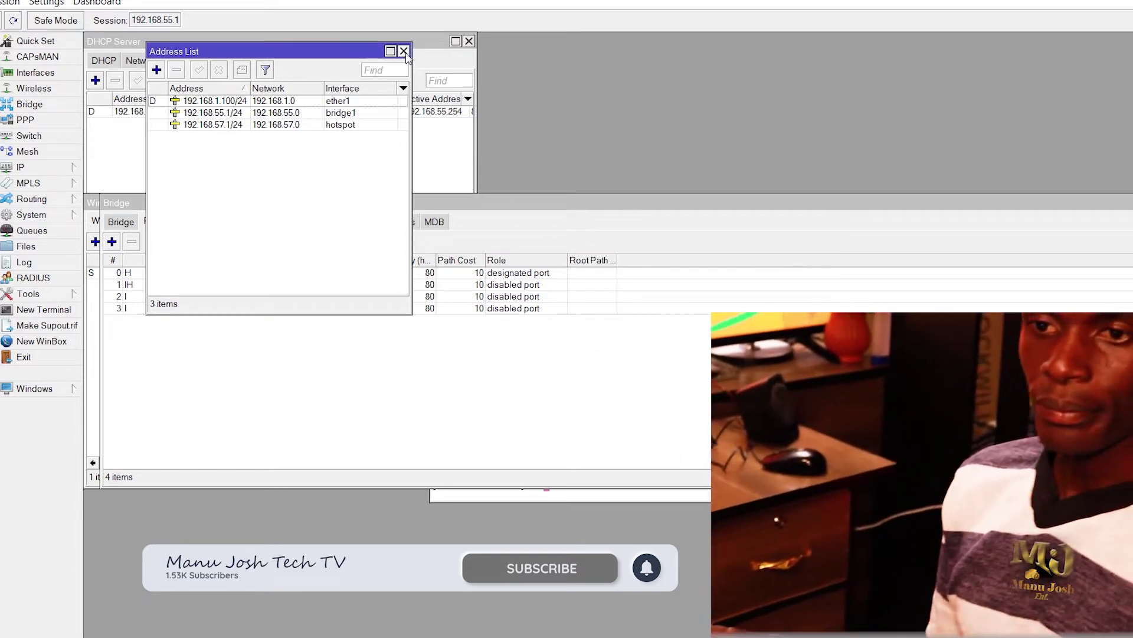
{"action": "left_click", "coordinate": [404, 52]}
Step: Launch Hotspot Setup from IP > Hotspot and choose the hotspot interface
{"action": "left_click", "coordinate": [25, 170]}
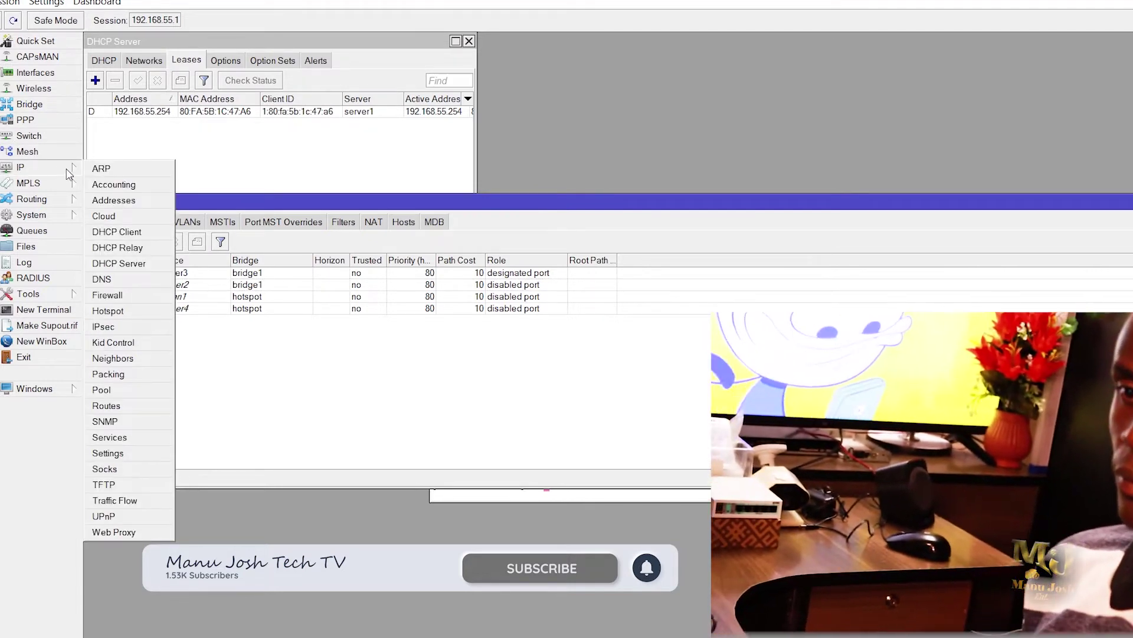
{"action": "left_click", "coordinate": [112, 311]}
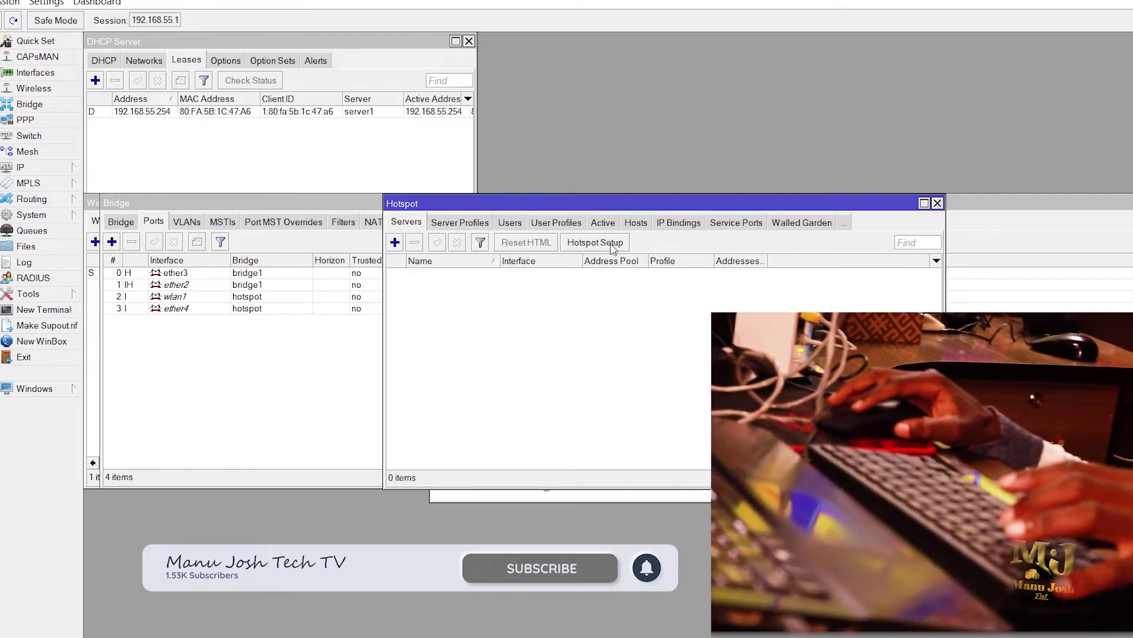
{"action": "left_click", "coordinate": [611, 248]}
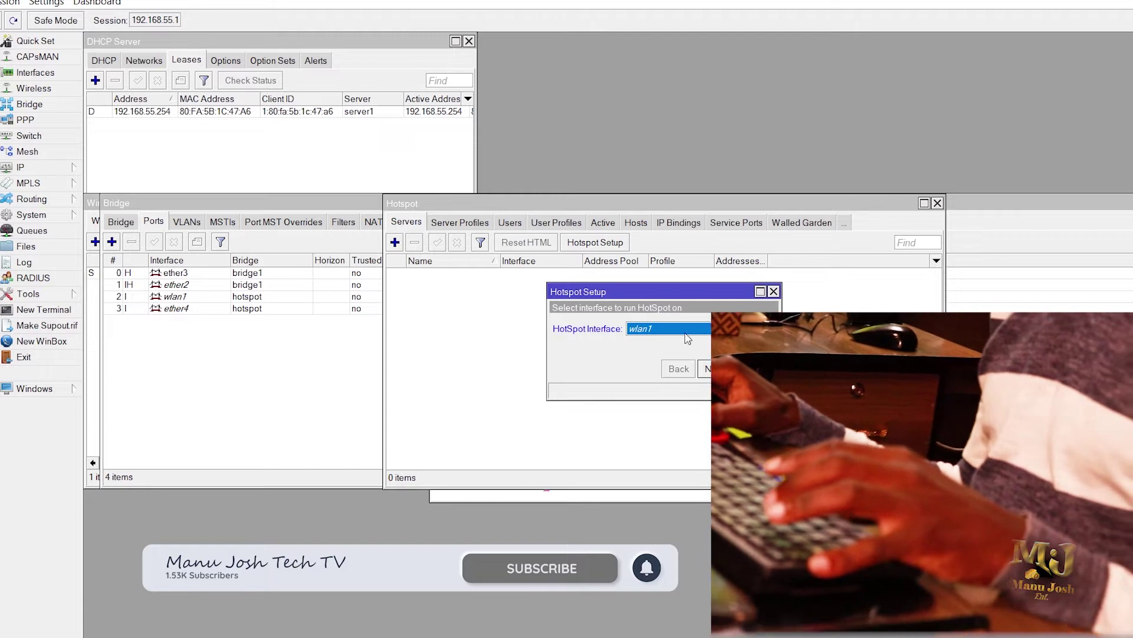
{"action": "left_click", "coordinate": [686, 332]}
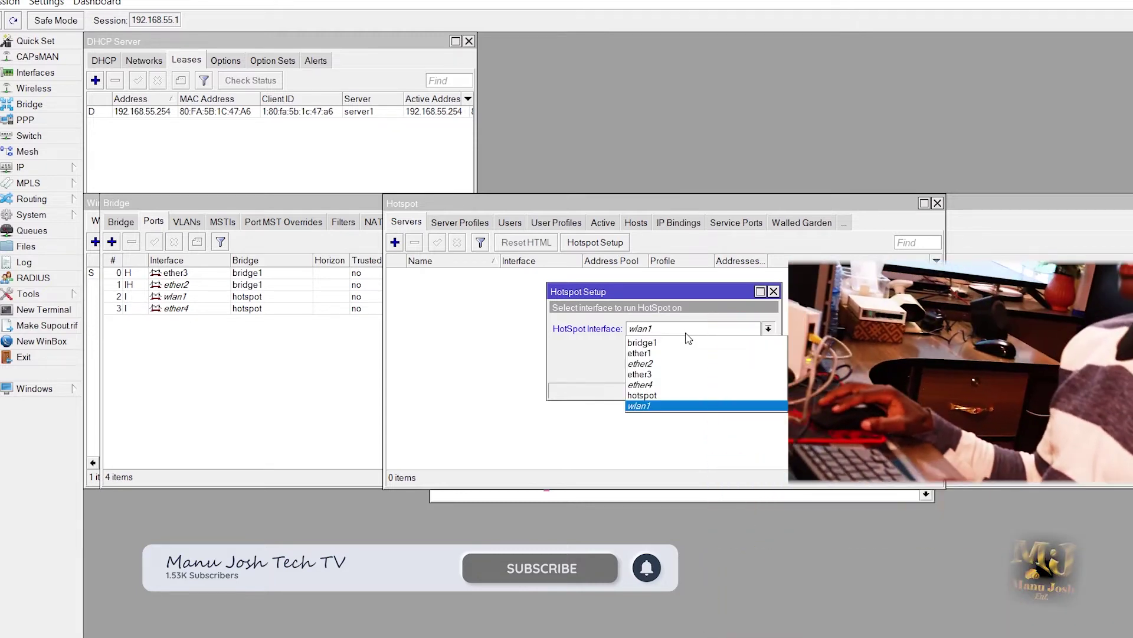
{"action": "left_click", "coordinate": [650, 394]}
Step: Accept local address 192.168.57.1/24, default pool, no certificate, no SMTP, and DNS 8.8.8.8
{"action": "left_click", "coordinate": [716, 371]}
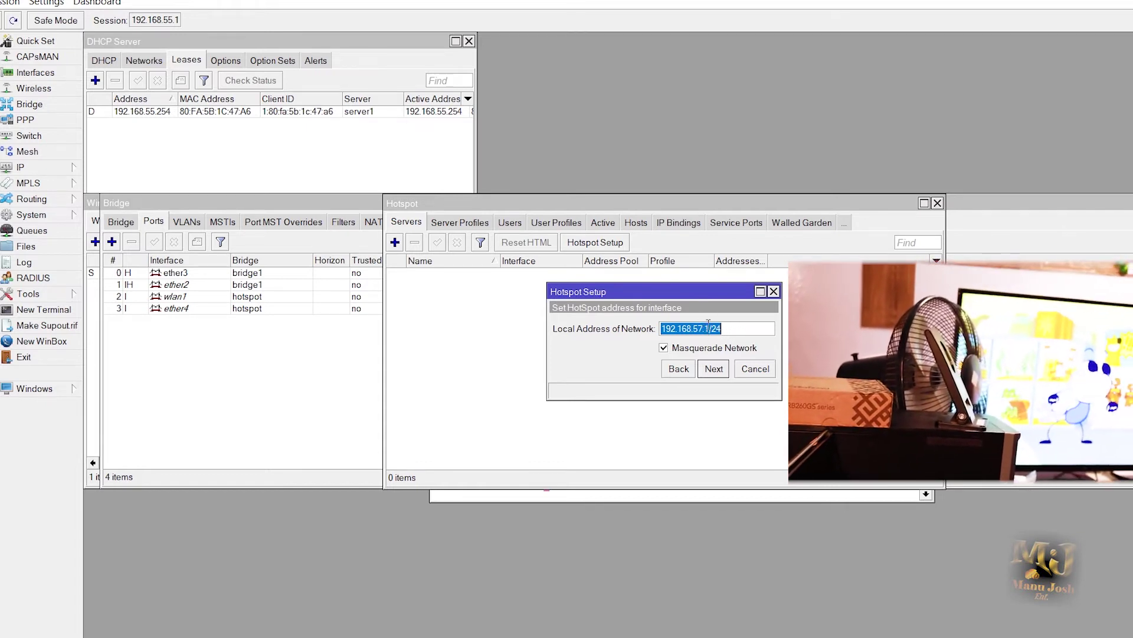
{"action": "left_click", "coordinate": [714, 368]}
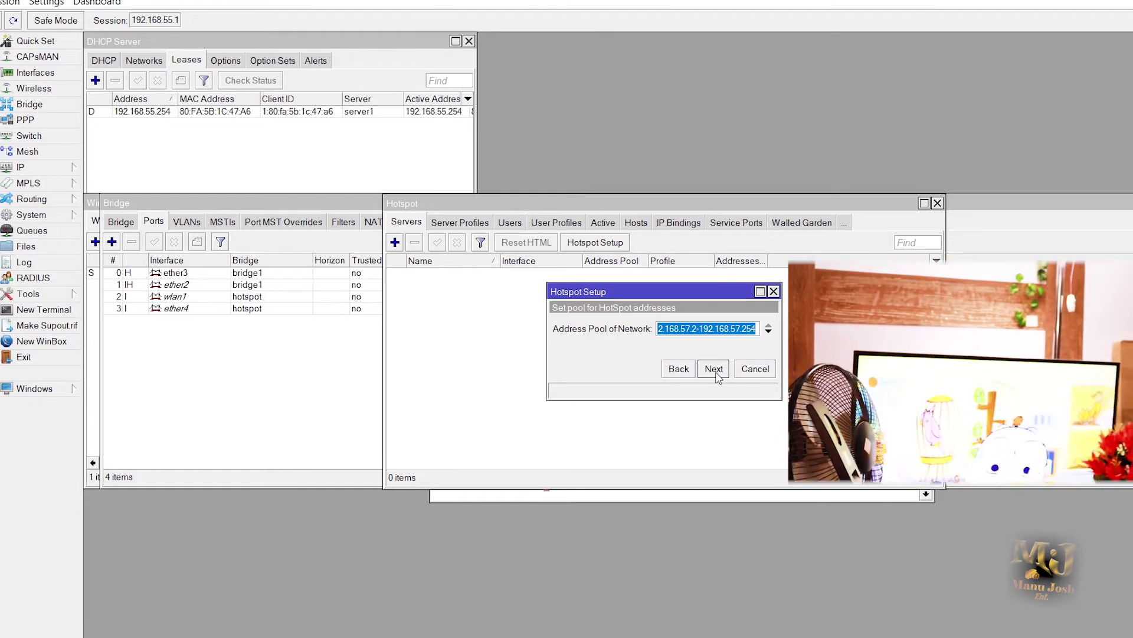
{"action": "left_click", "coordinate": [715, 370]}
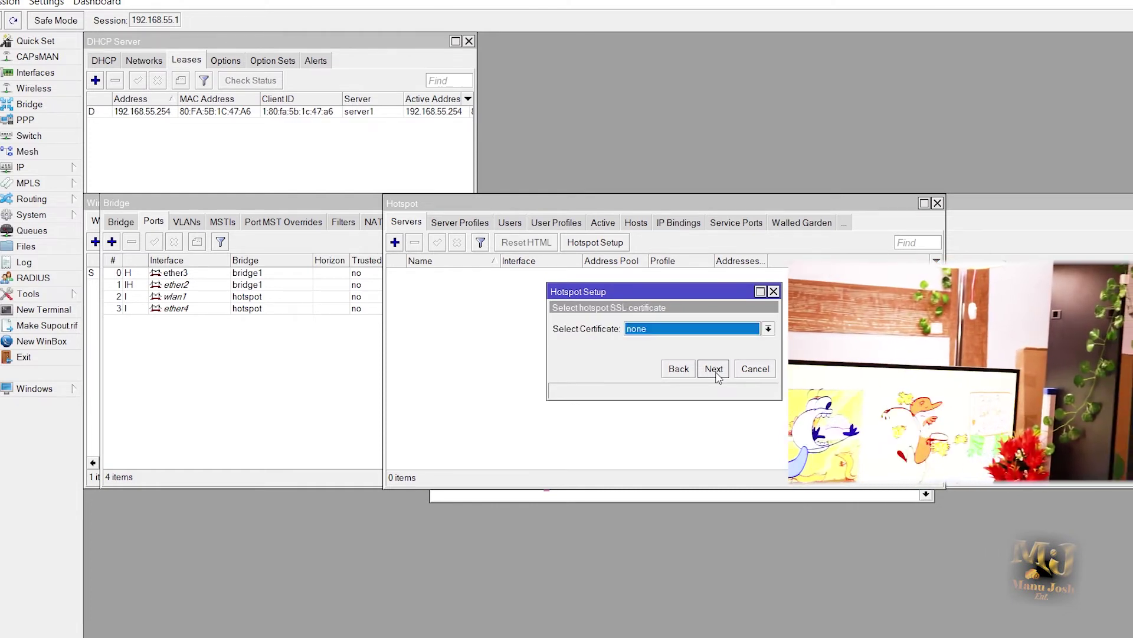
{"action": "left_click", "coordinate": [715, 370]}
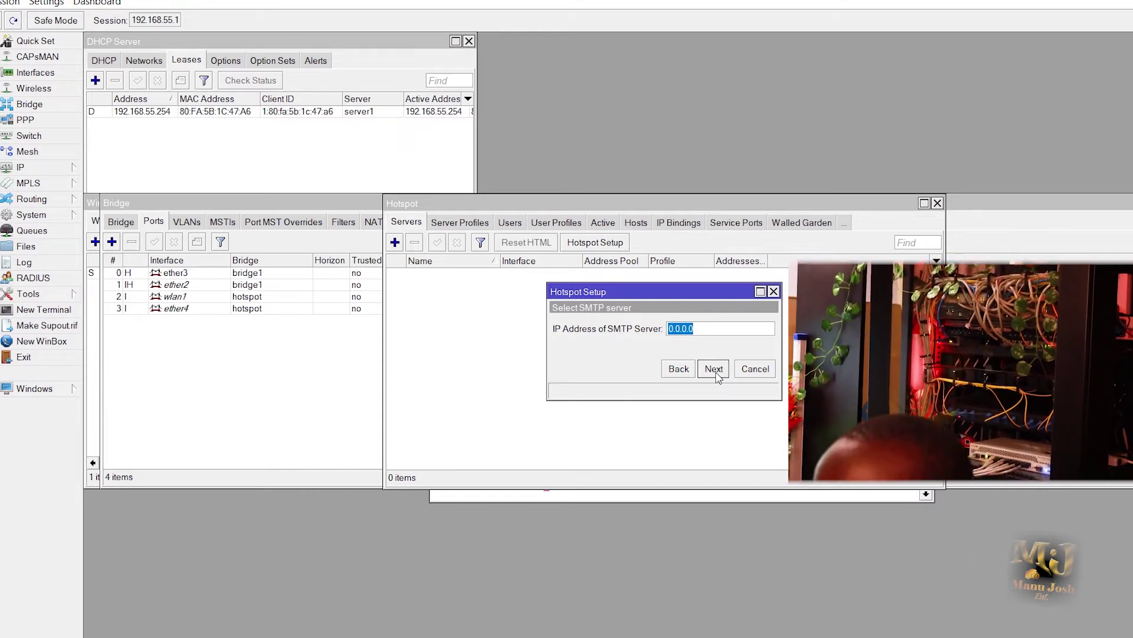
{"action": "left_click", "coordinate": [715, 370]}
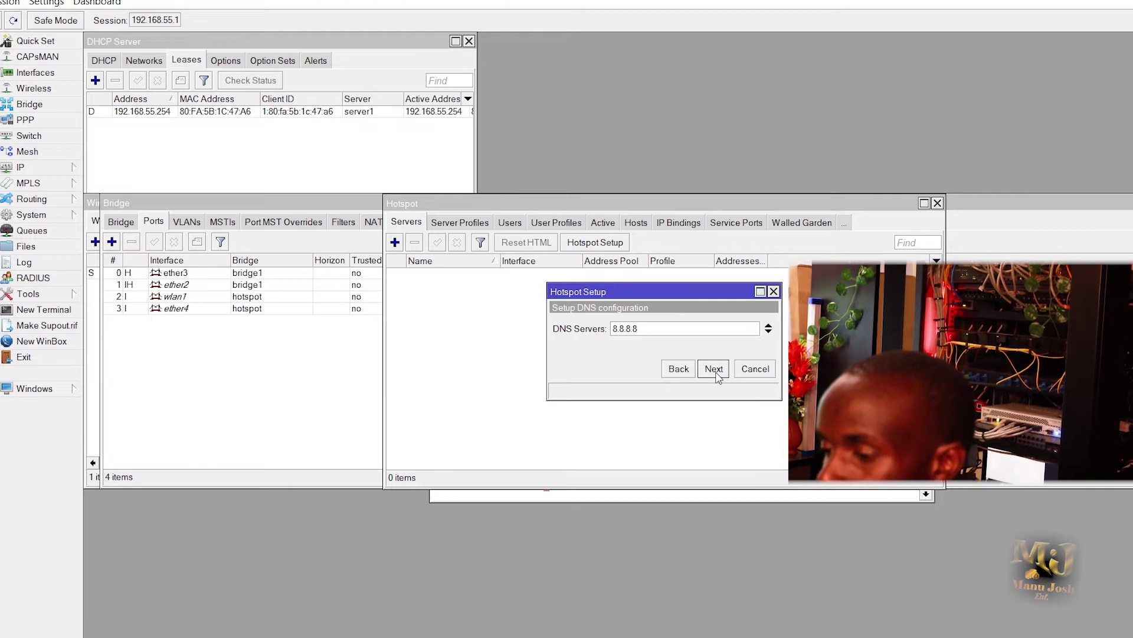
{"action": "left_click", "coordinate": [714, 370]}
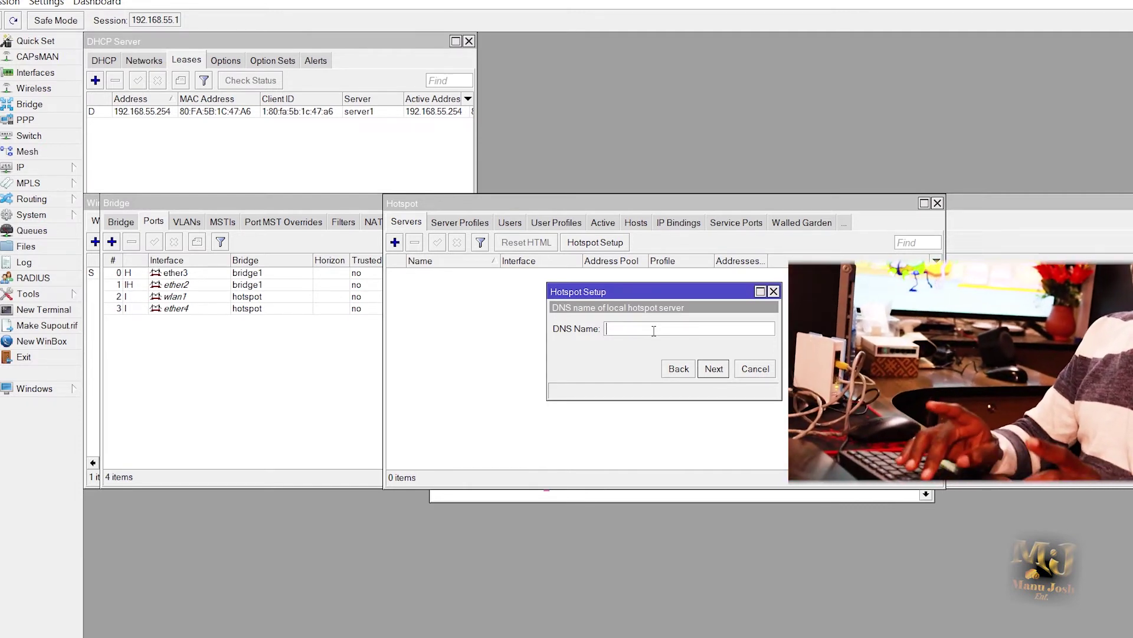
Step: Enter DNS name TECH.NET and a local user password to complete the hotspot1 wizard
{"action": "type", "text": "T"}
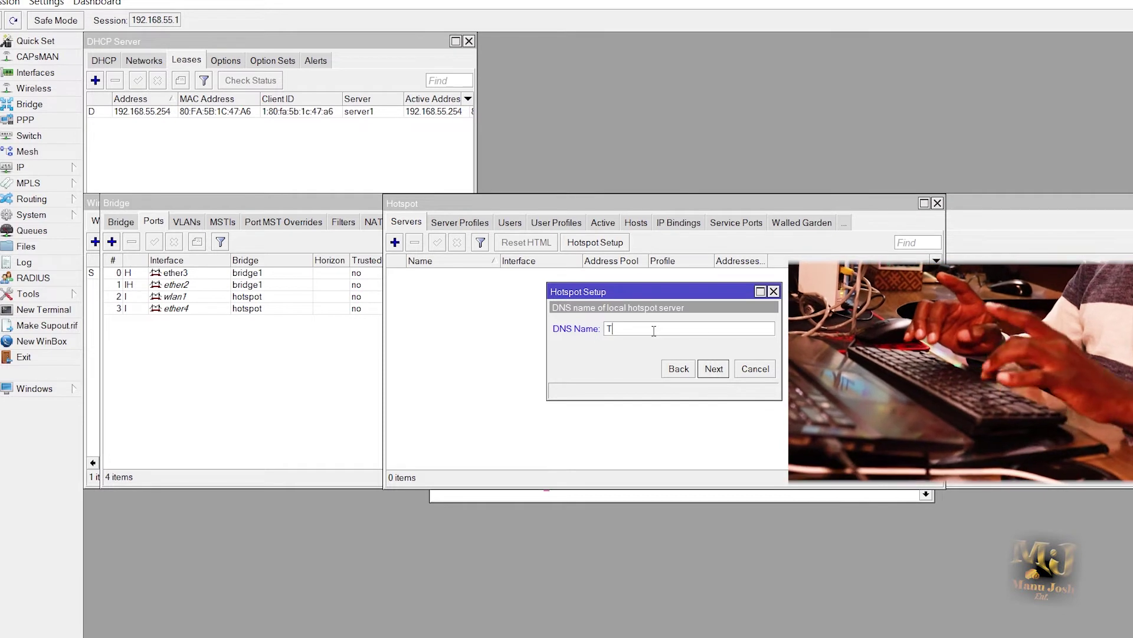
{"action": "type", "text": "ECH.NET"}
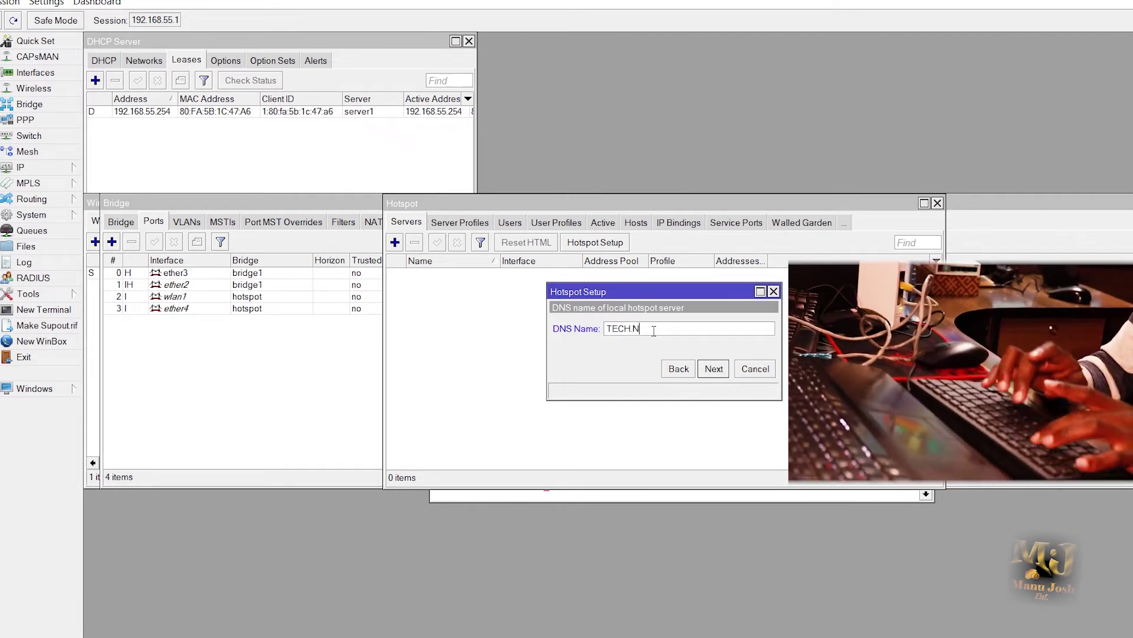
{"action": "left_click", "coordinate": [714, 368]}
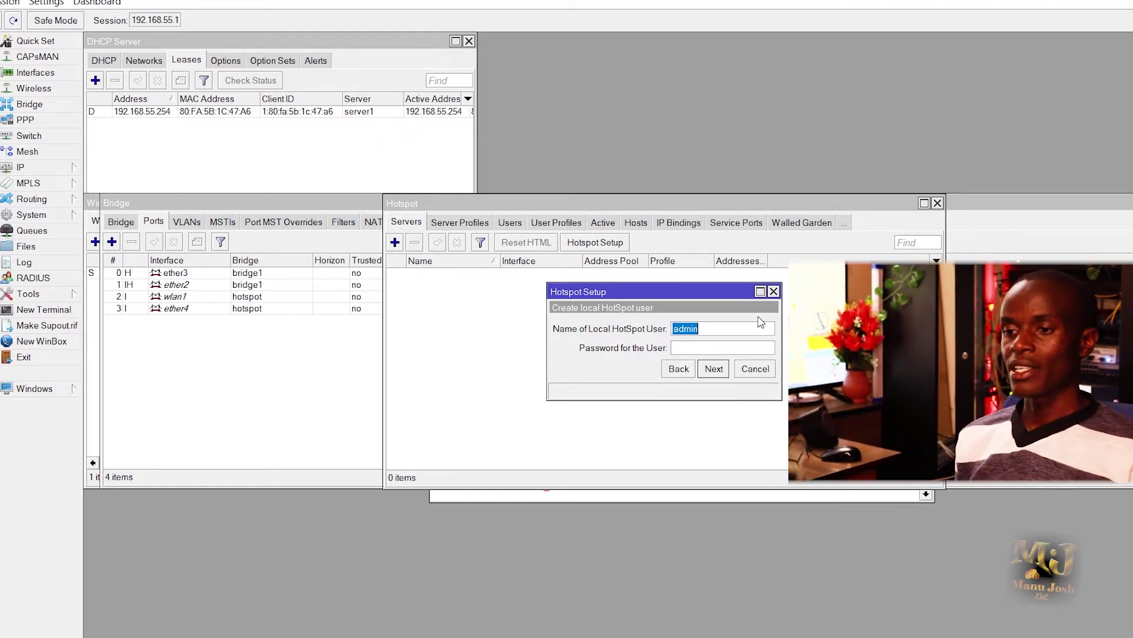
{"action": "left_click", "coordinate": [704, 347]}
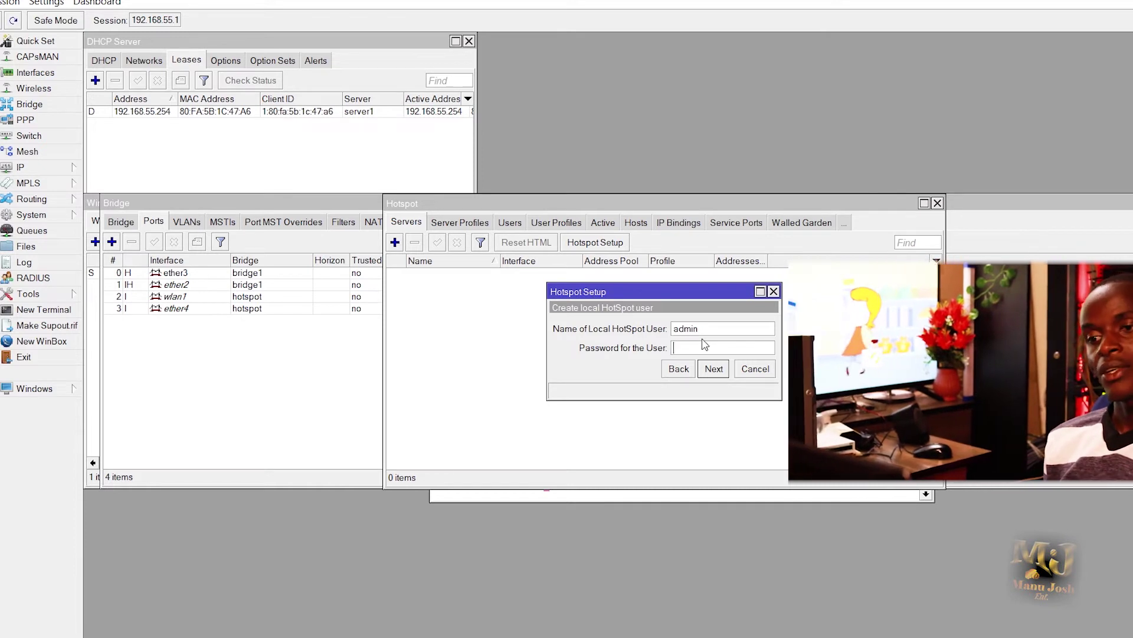
{"action": "type", "text": "1"}
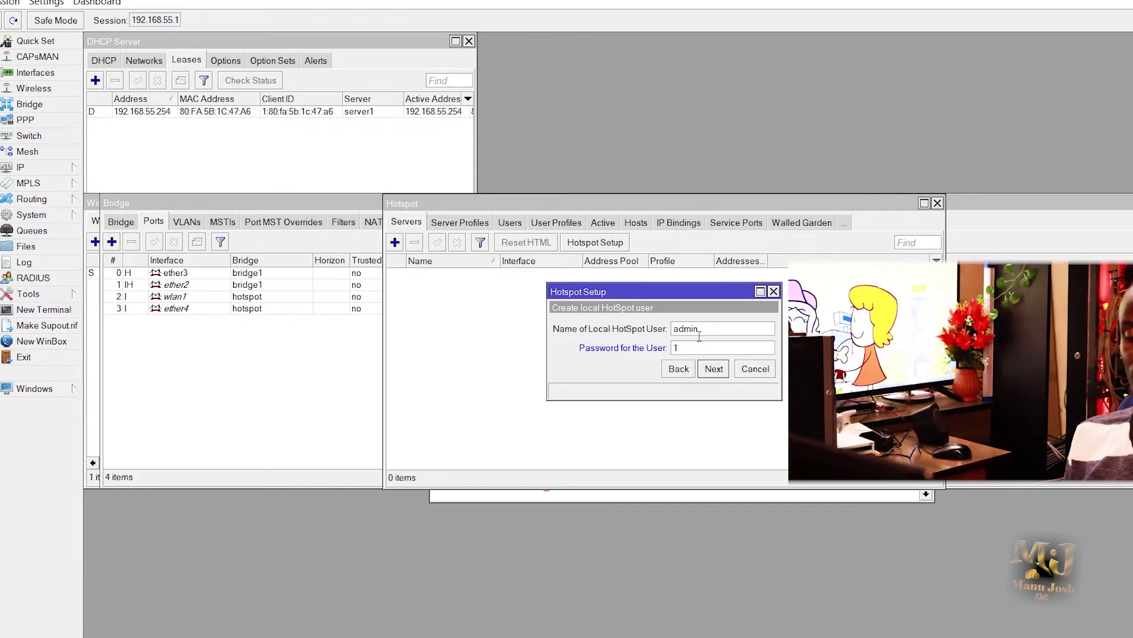
{"action": "type", "text": "23"}
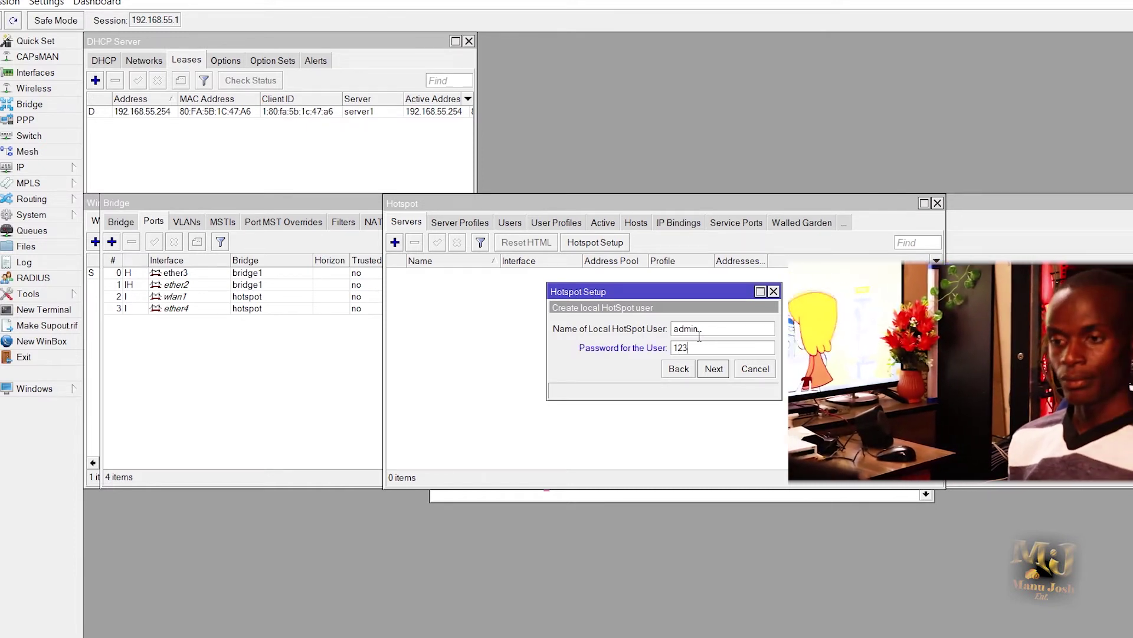
{"action": "left_click", "coordinate": [716, 374]}
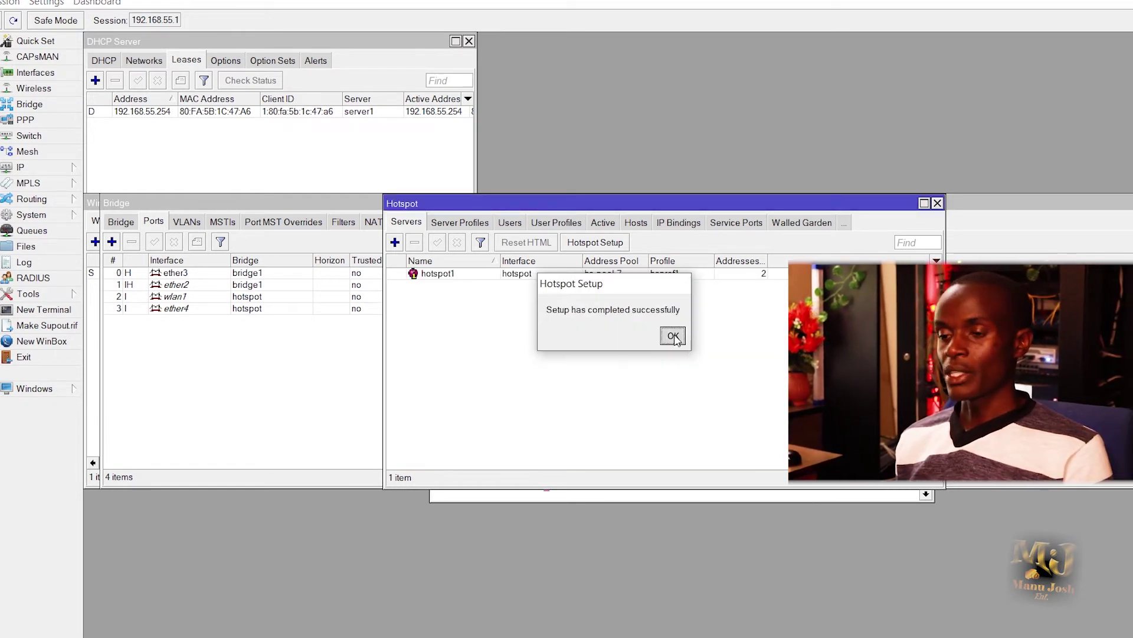
{"action": "left_click", "coordinate": [672, 335]}
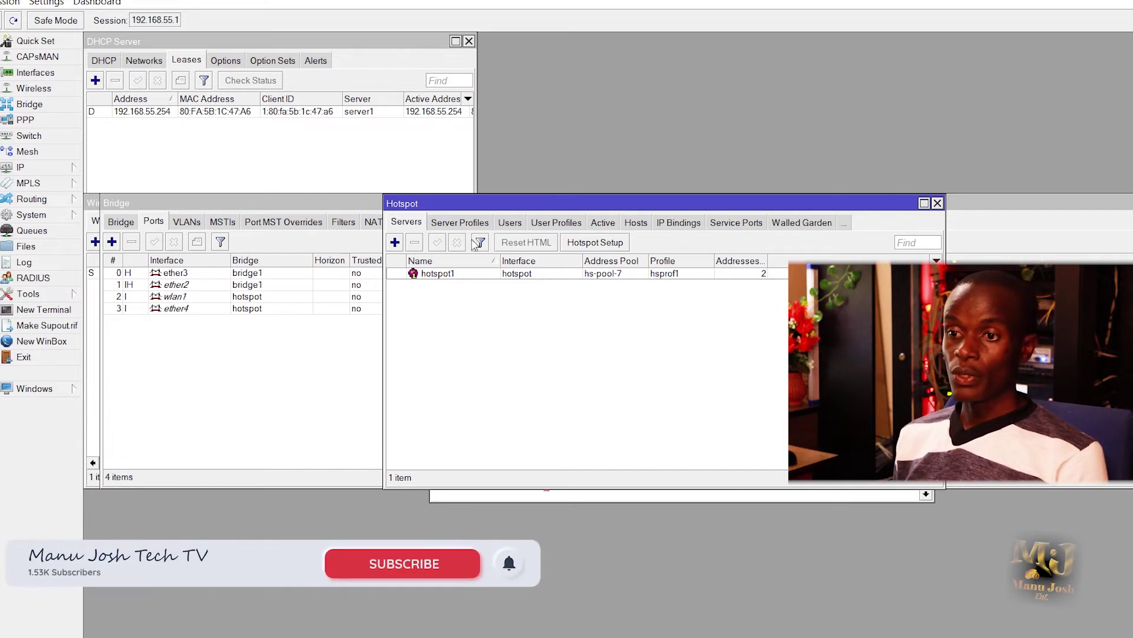
Step: Show the hotspot User Profiles tab, which lists only the default profile
{"action": "left_click", "coordinate": [549, 222]}
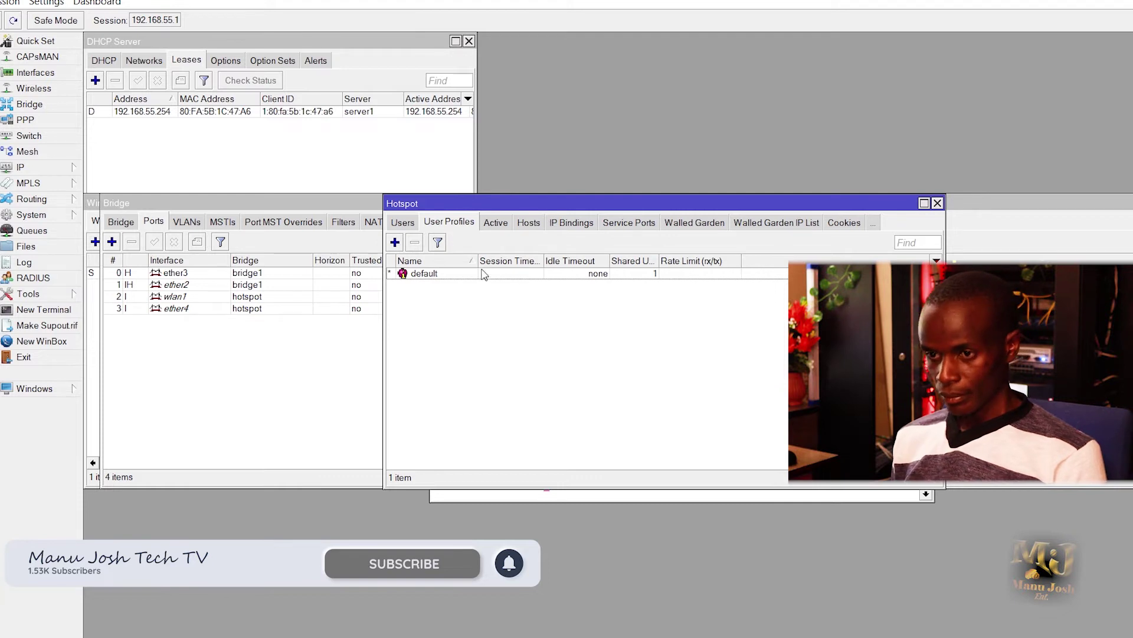
Step: Create profile 2MBPS with address pool hs-pool-7 and Add MAC Cookie unchecked
{"action": "left_click", "coordinate": [395, 243]}
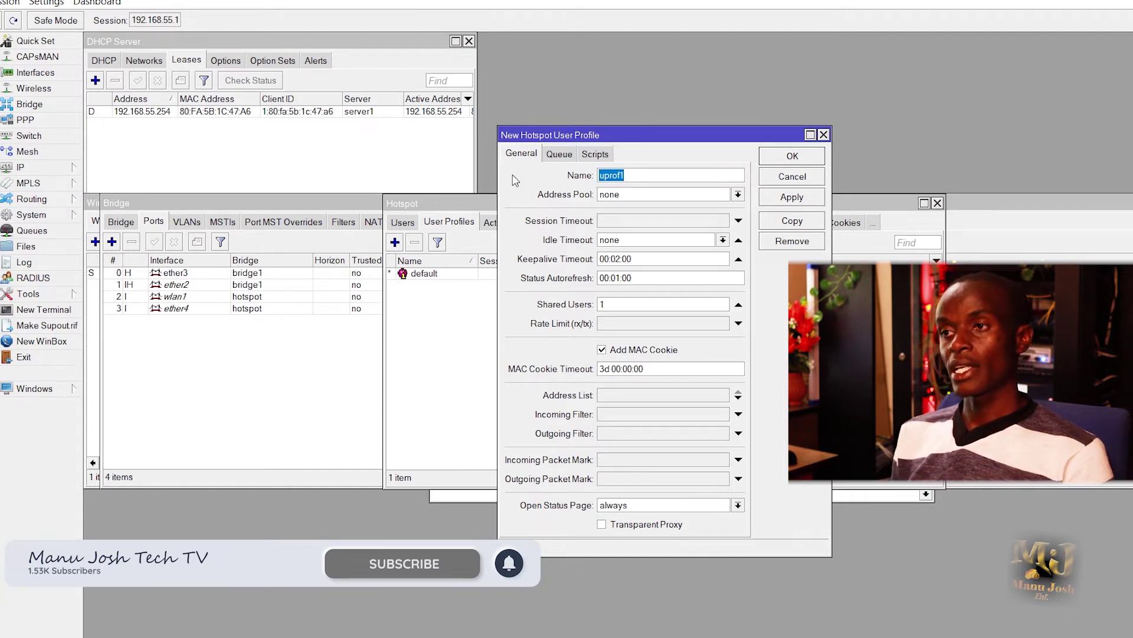
{"action": "type", "text": "2"}
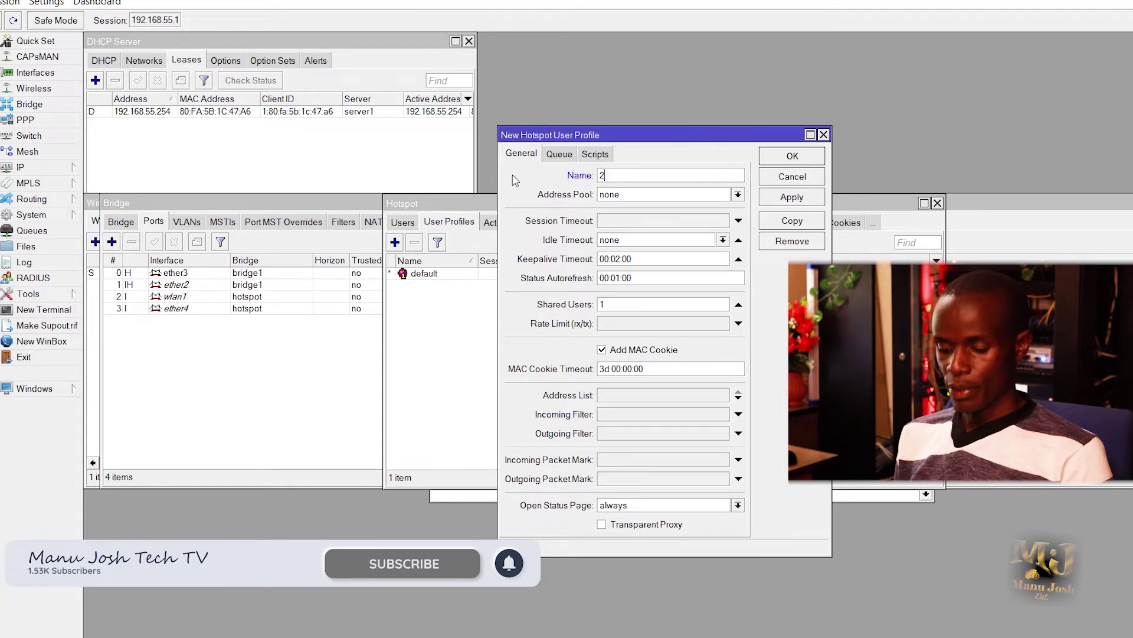
{"action": "type", "text": "MBPS"}
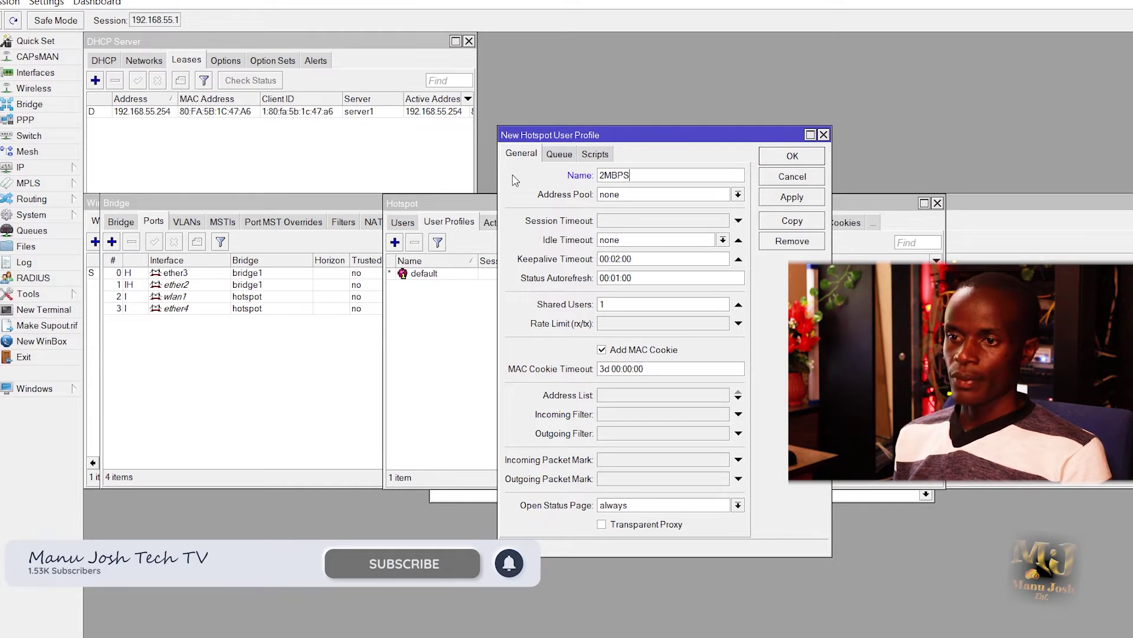
{"action": "left_click", "coordinate": [643, 195]}
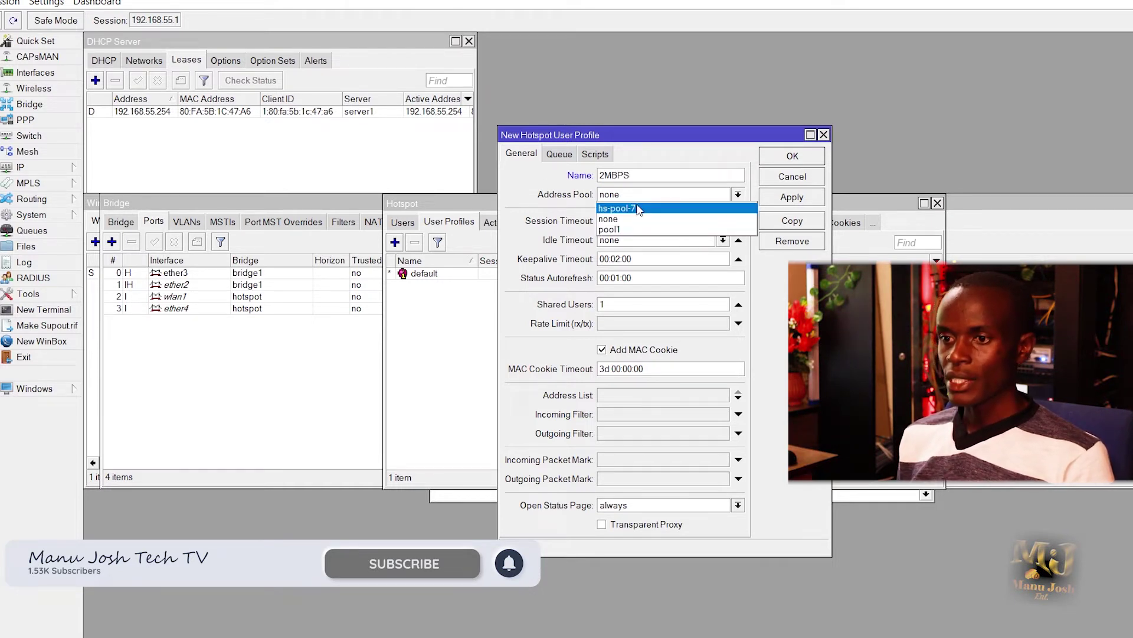
{"action": "left_click", "coordinate": [640, 209]}
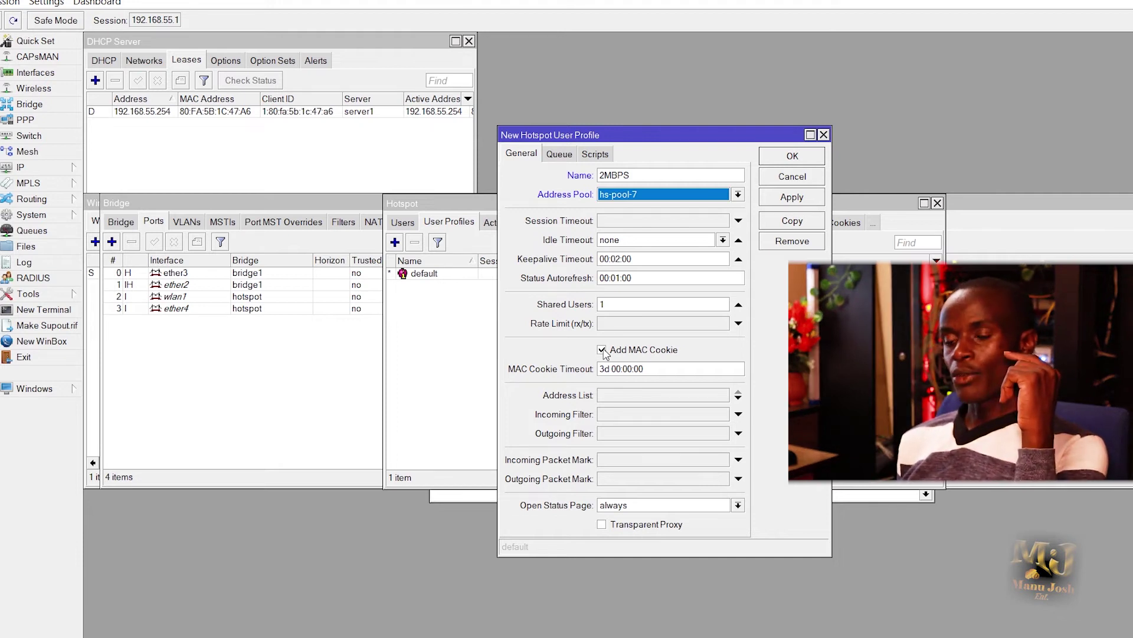
{"action": "left_click", "coordinate": [602, 350]}
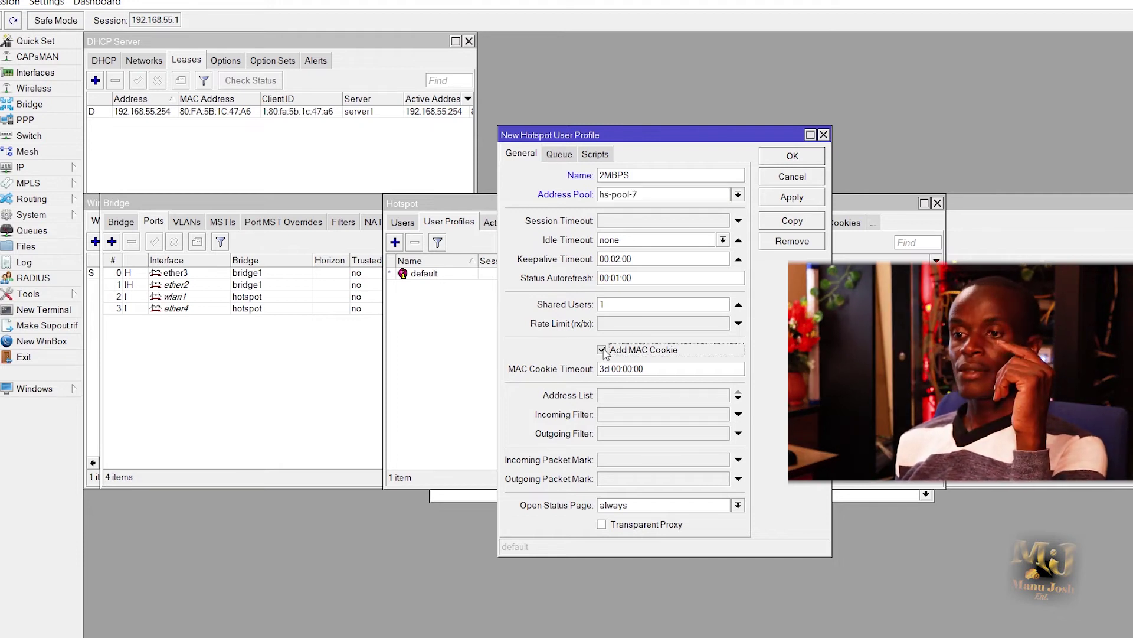
{"action": "left_click", "coordinate": [602, 350]}
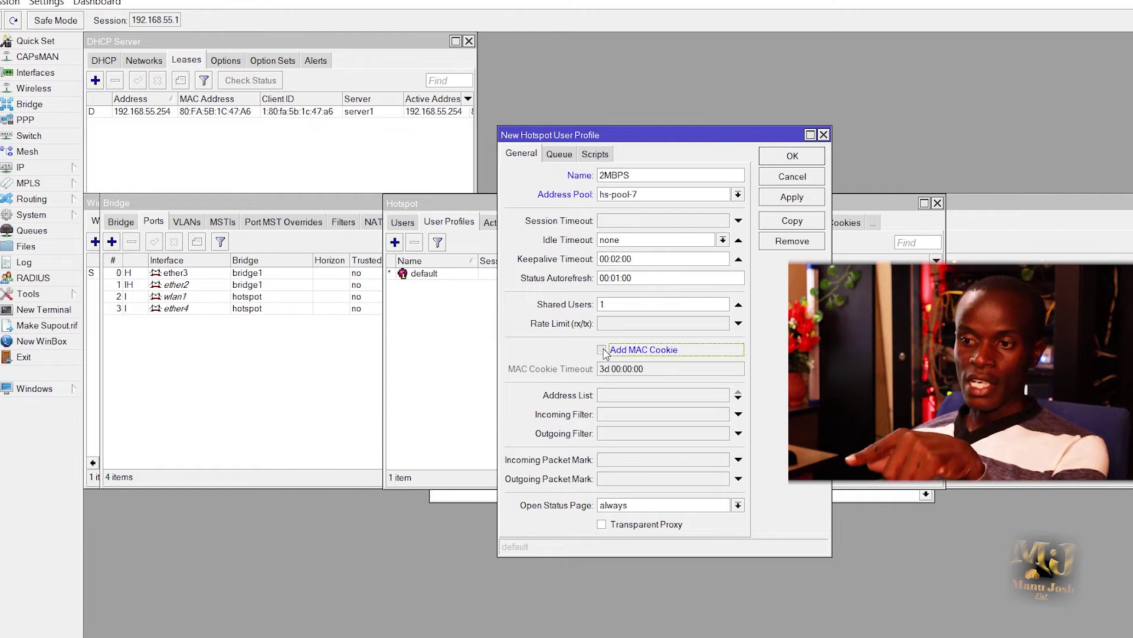
{"action": "left_click", "coordinate": [602, 350]}
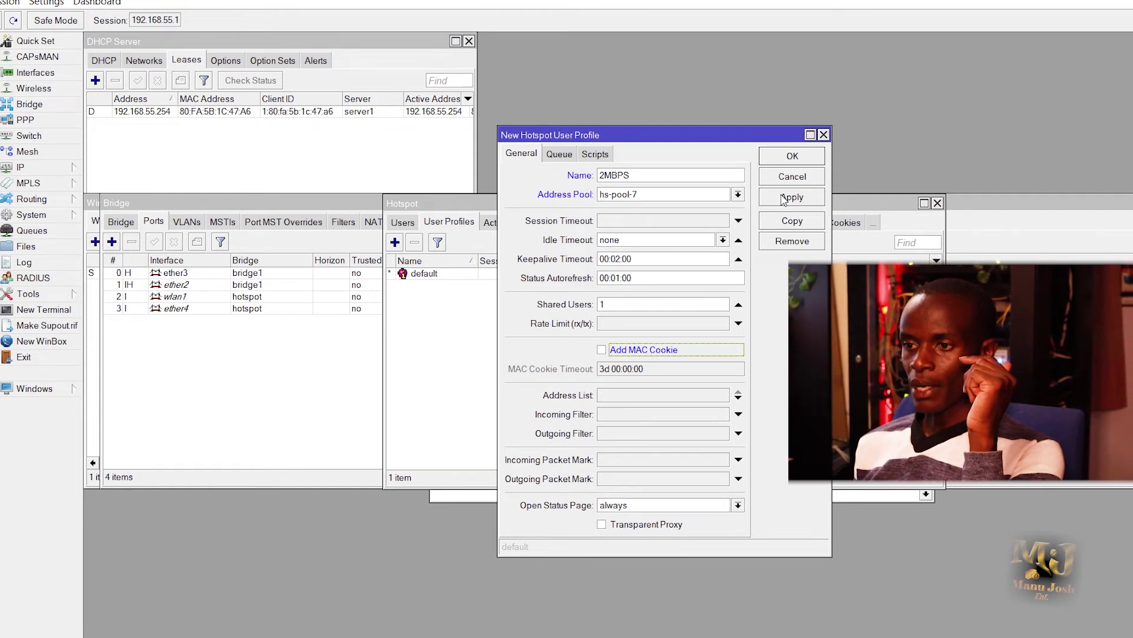
{"action": "left_click", "coordinate": [784, 198]}
{"action": "left_click", "coordinate": [791, 156]}
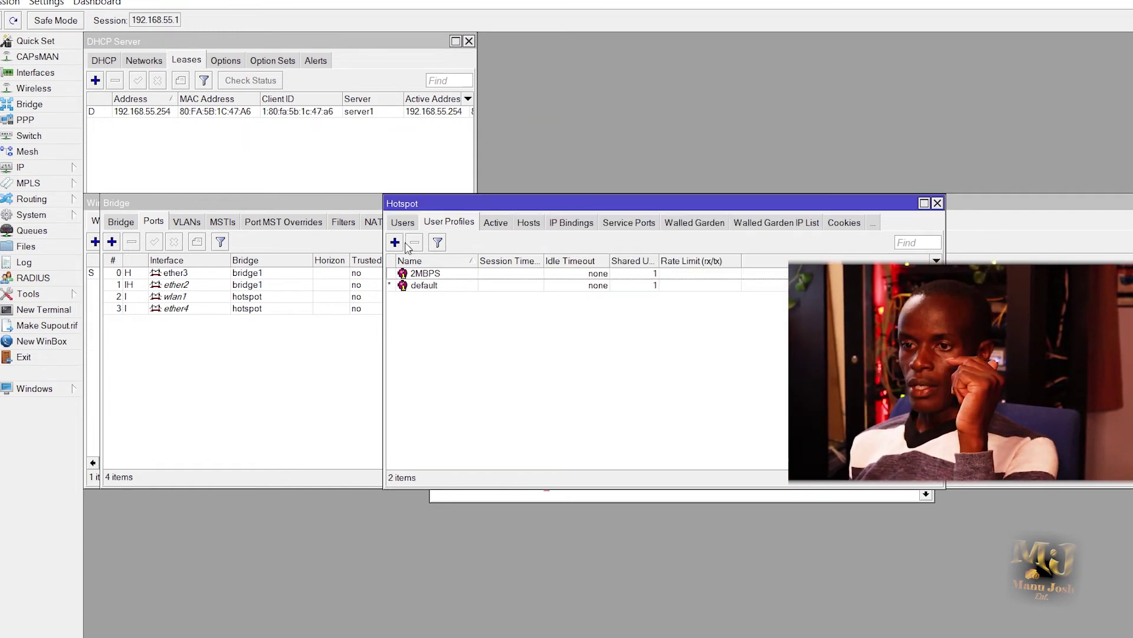
Step: In Users, fill in a new user TES on server hotspot1 with a password and profile 2MBPS
{"action": "left_click", "coordinate": [412, 223]}
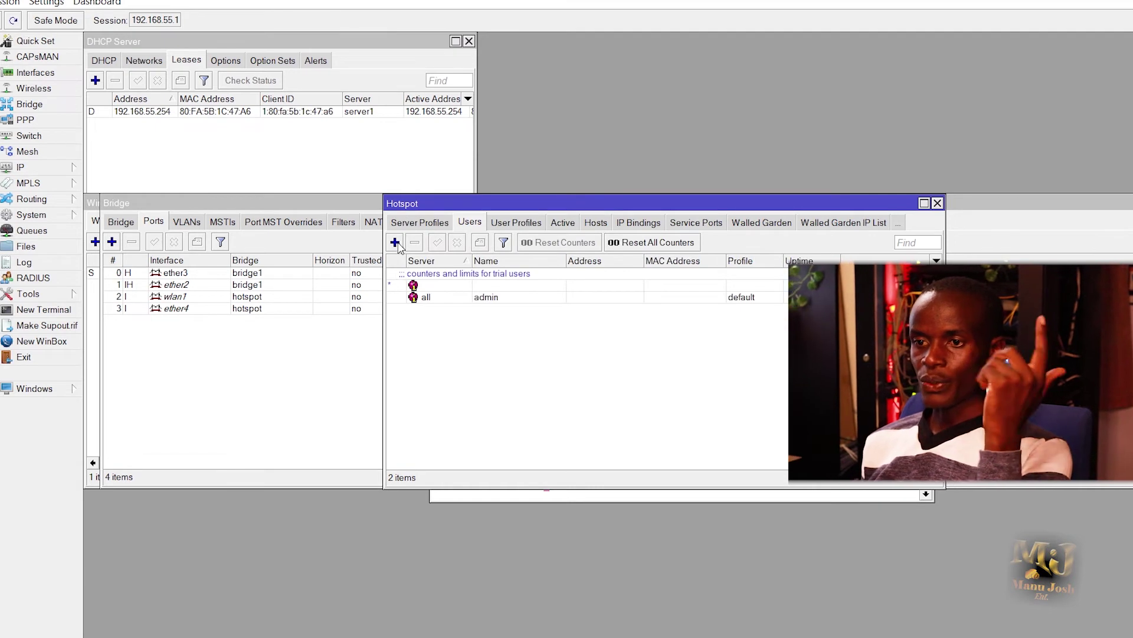
{"action": "left_click", "coordinate": [396, 243]}
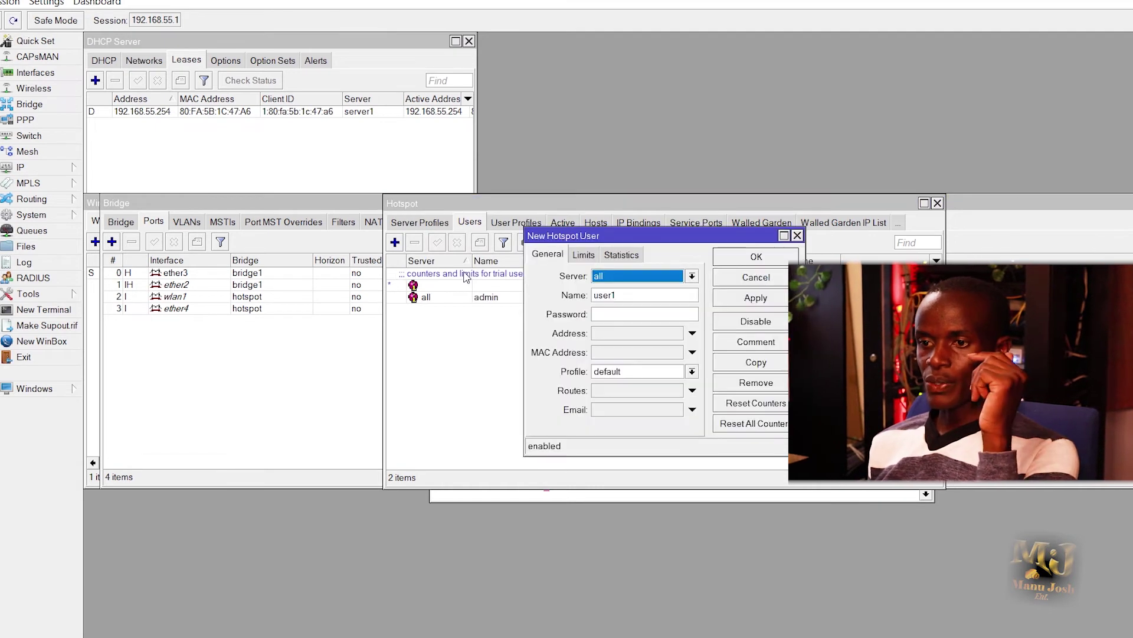
{"action": "left_click", "coordinate": [679, 278]}
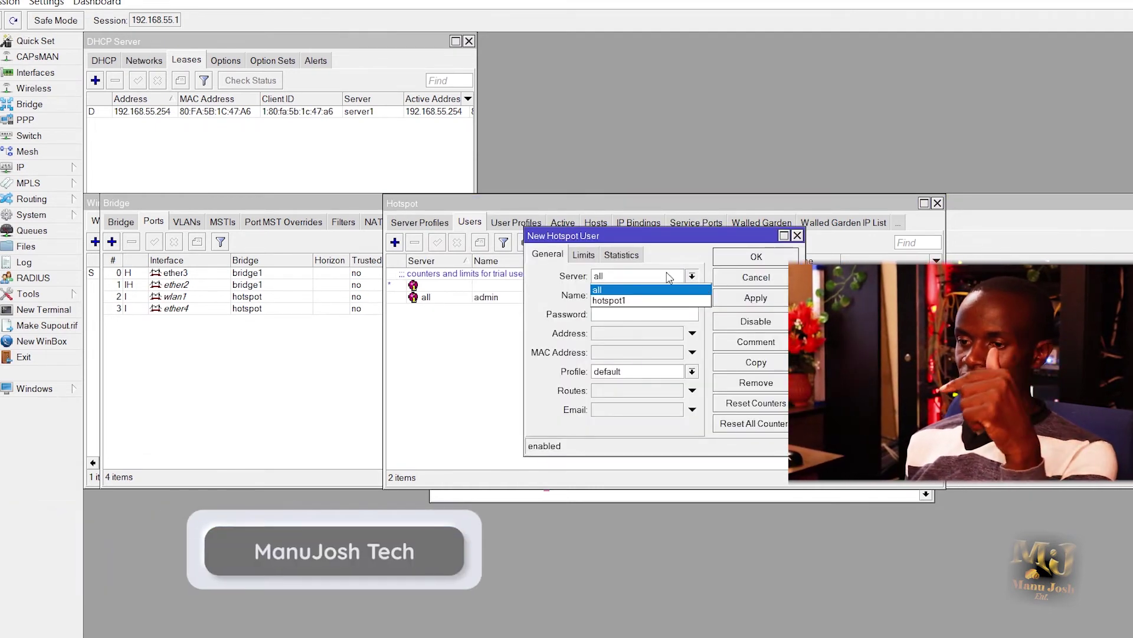
{"action": "left_click", "coordinate": [622, 301]}
{"action": "key", "text": "Tab"}
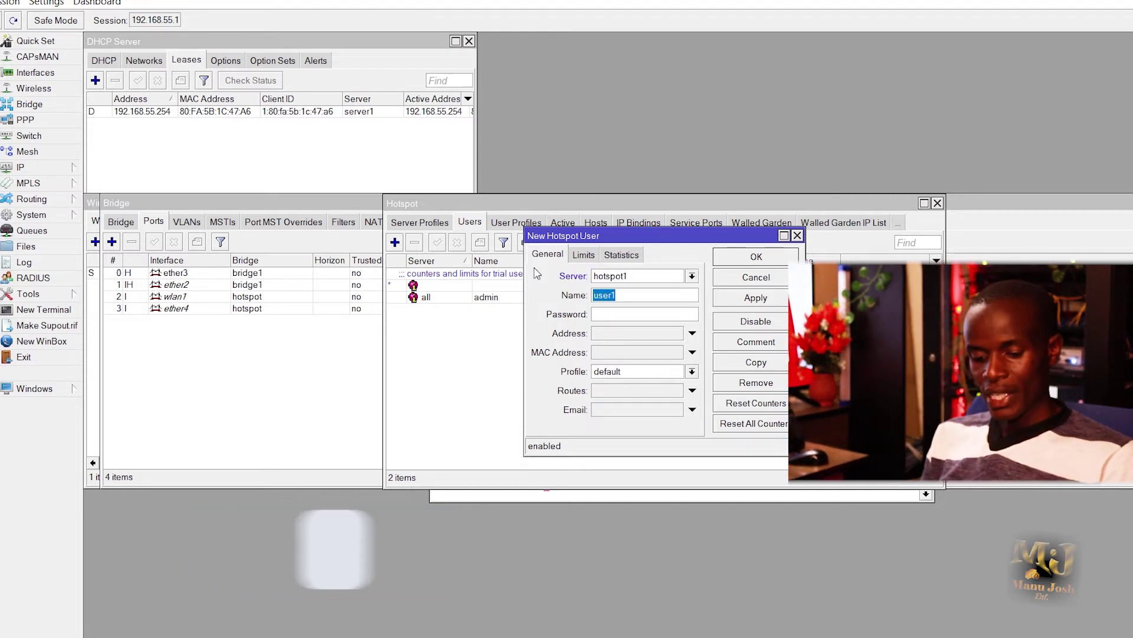
{"action": "type", "text": "TES"}
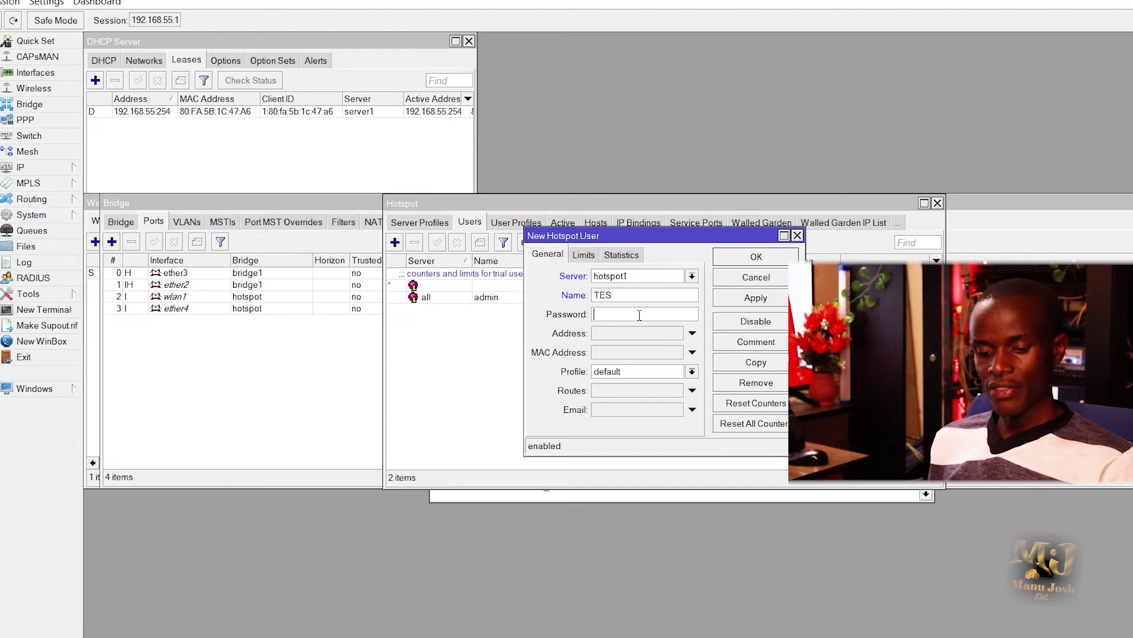
{"action": "type", "text": "123"}
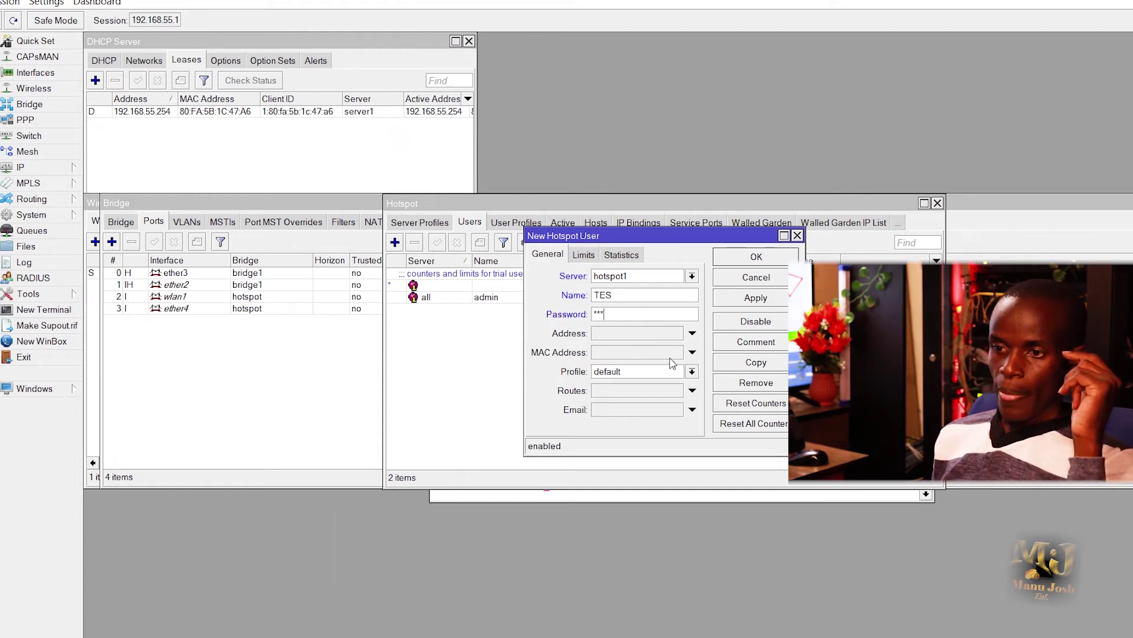
{"action": "left_click", "coordinate": [679, 372]}
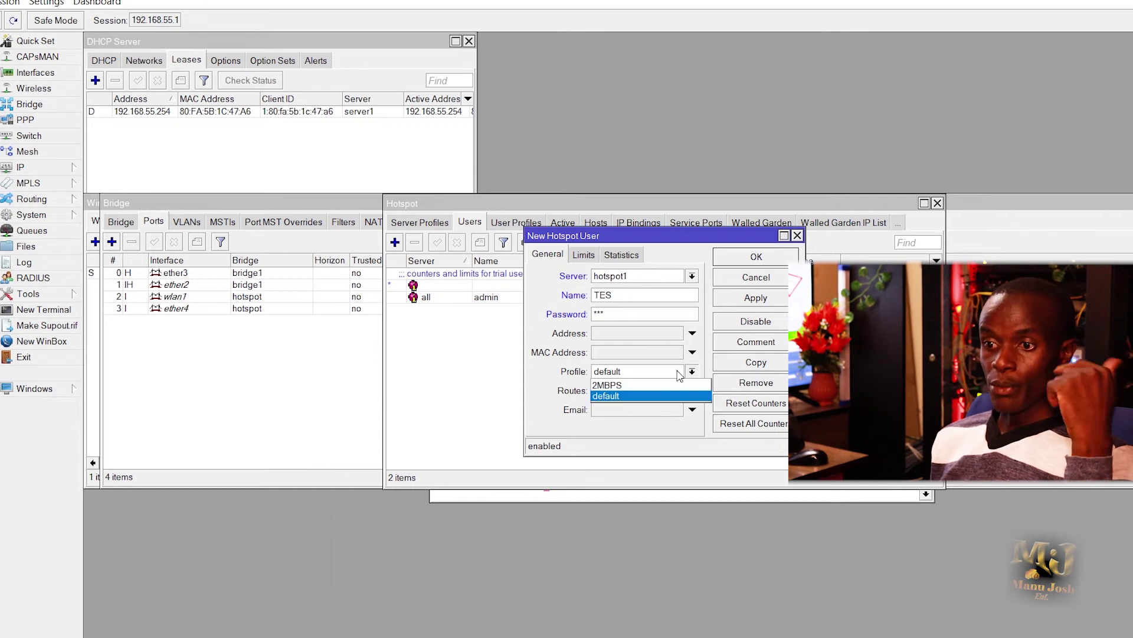
{"action": "left_click", "coordinate": [630, 386]}
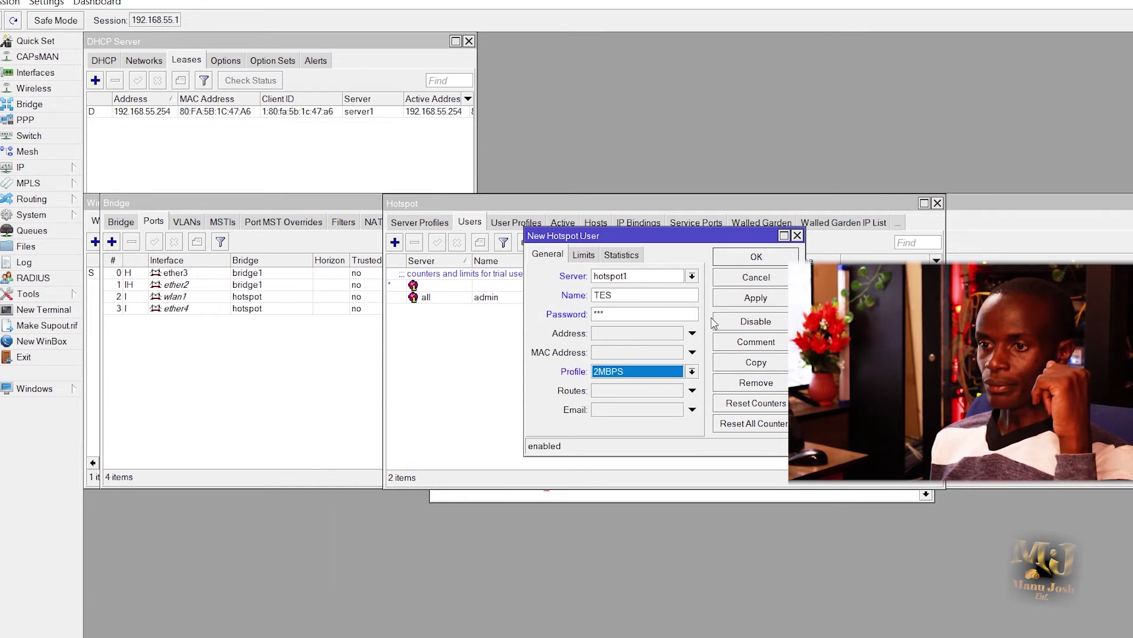
Step: Give user TES a Limit Uptime of 1d 00:00:00 and save it to hotspot1
{"action": "left_click", "coordinate": [586, 258]}
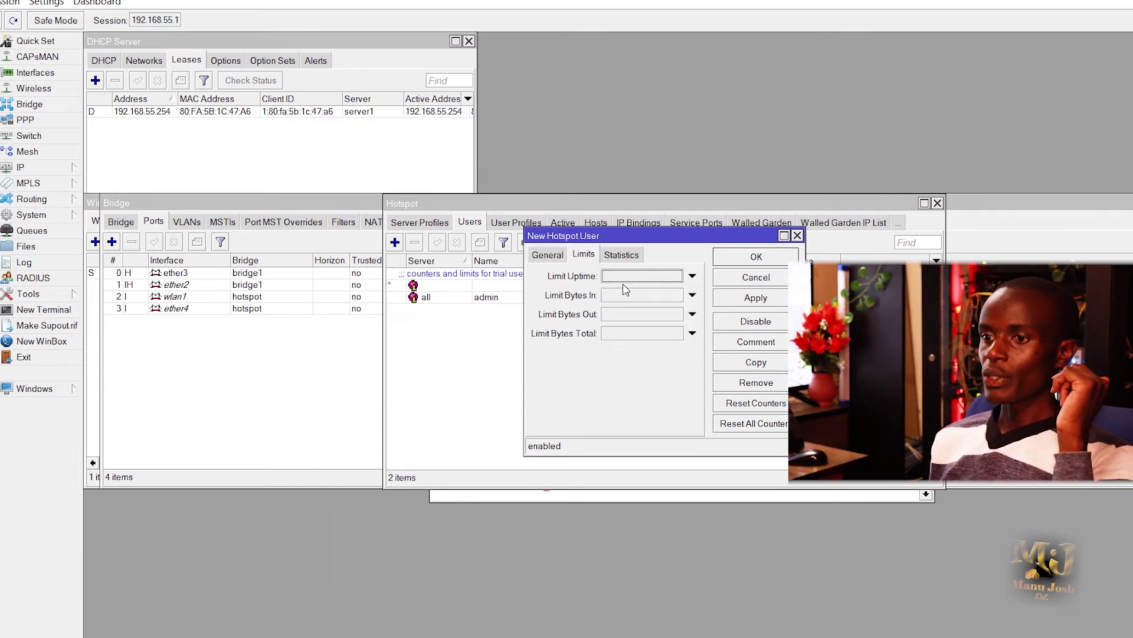
{"action": "left_click", "coordinate": [639, 276]}
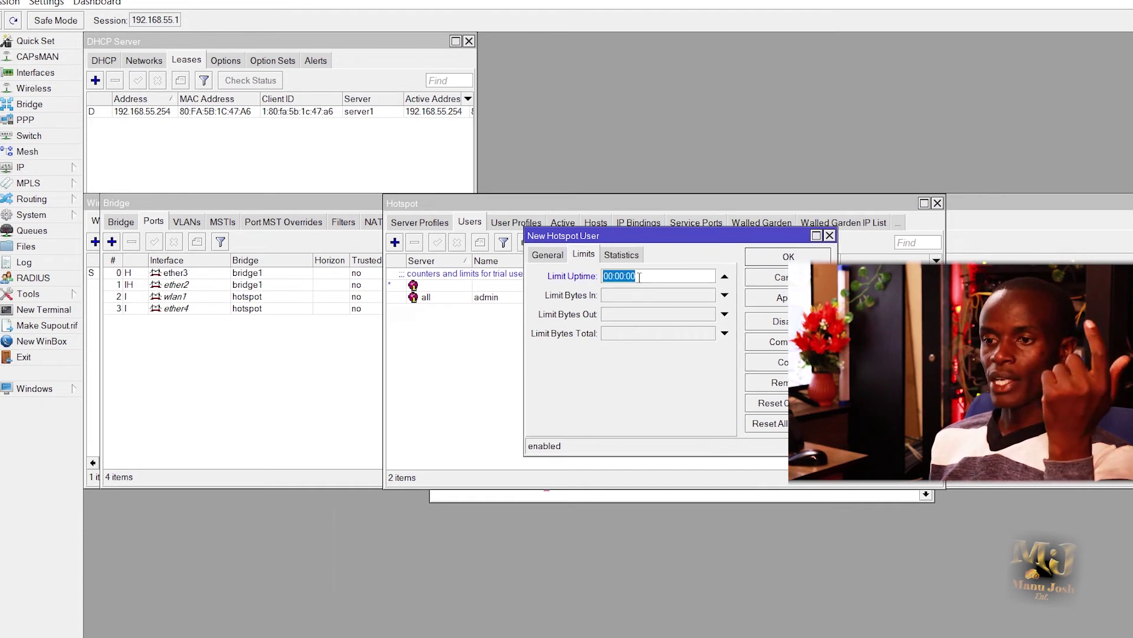
{"action": "left_click", "coordinate": [606, 275]}
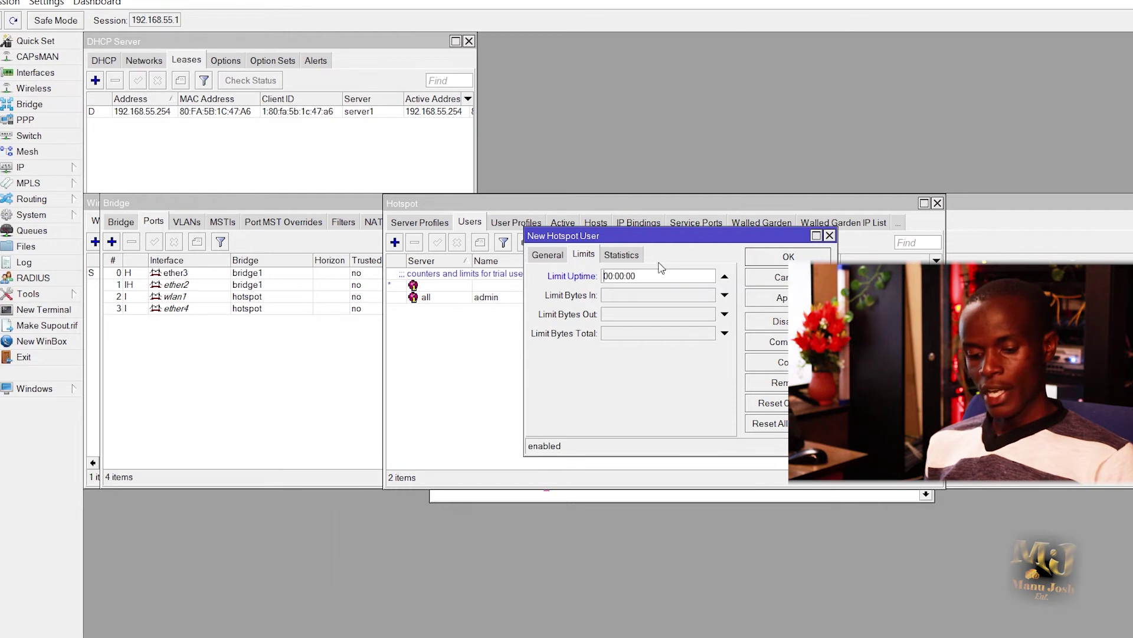
{"action": "type", "text": "1D"}
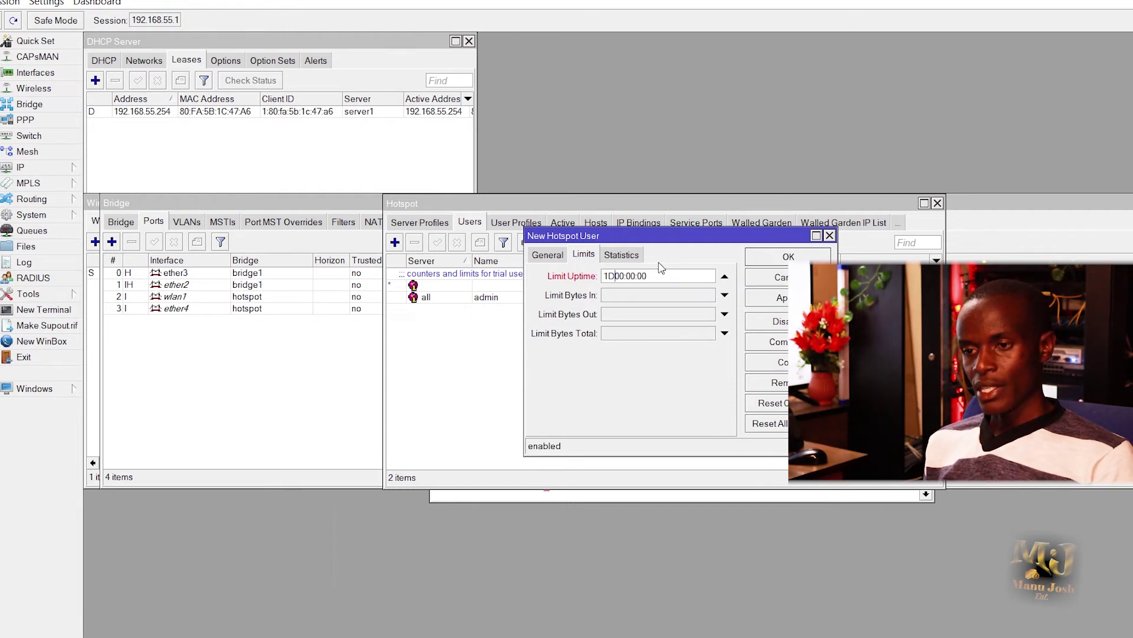
{"action": "key", "text": "BackSpace"}
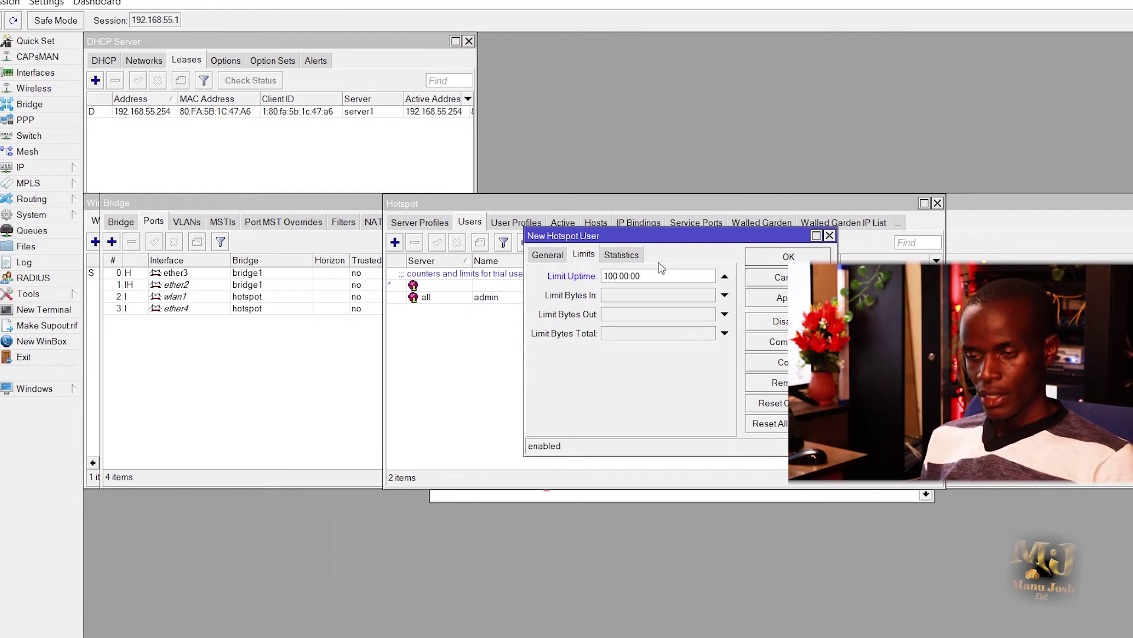
{"action": "type", "text": "d"}
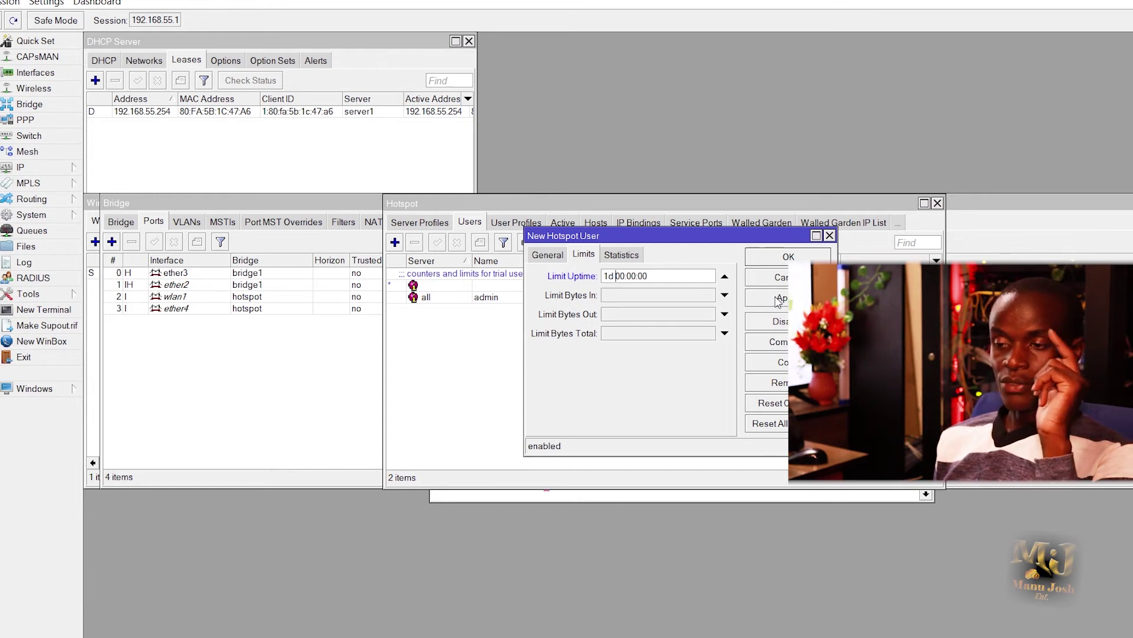
{"action": "left_click", "coordinate": [778, 300]}
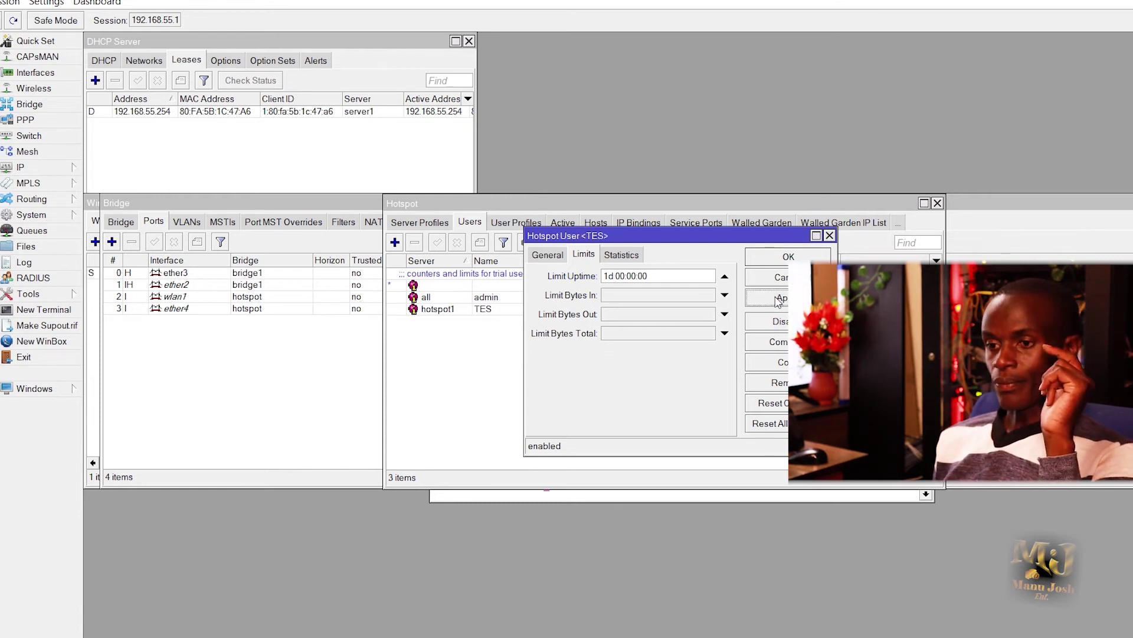
{"action": "left_click", "coordinate": [770, 257]}
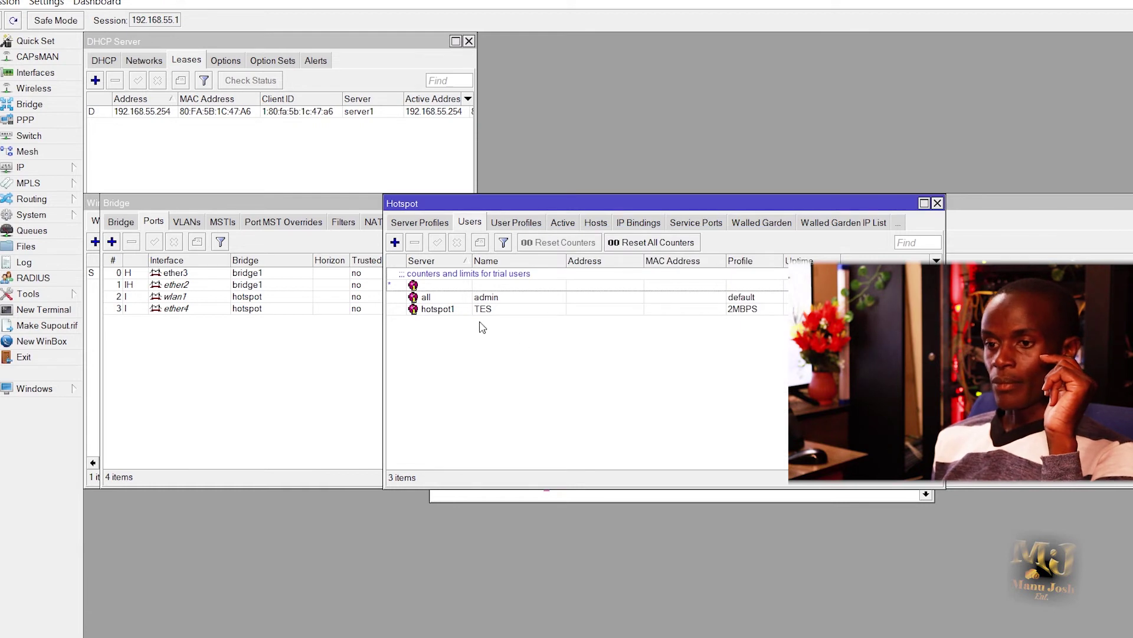
Step: Rename hotspot user TES to TEST and save the change
{"action": "double_click", "coordinate": [493, 311]}
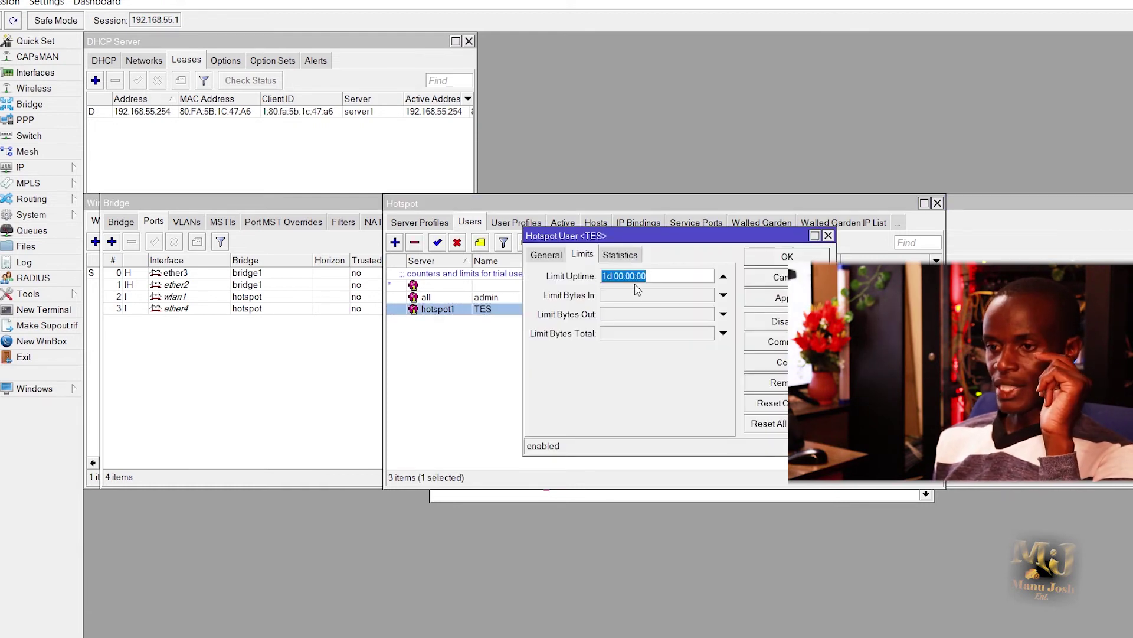
{"action": "left_click", "coordinate": [547, 253]}
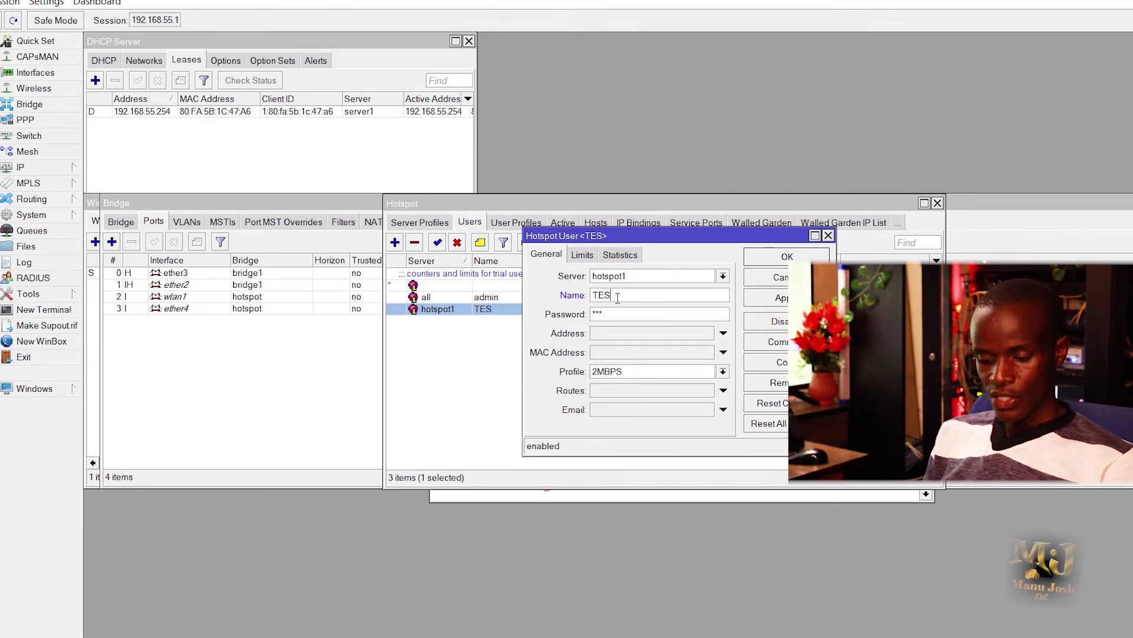
{"action": "left_click", "coordinate": [767, 298]}
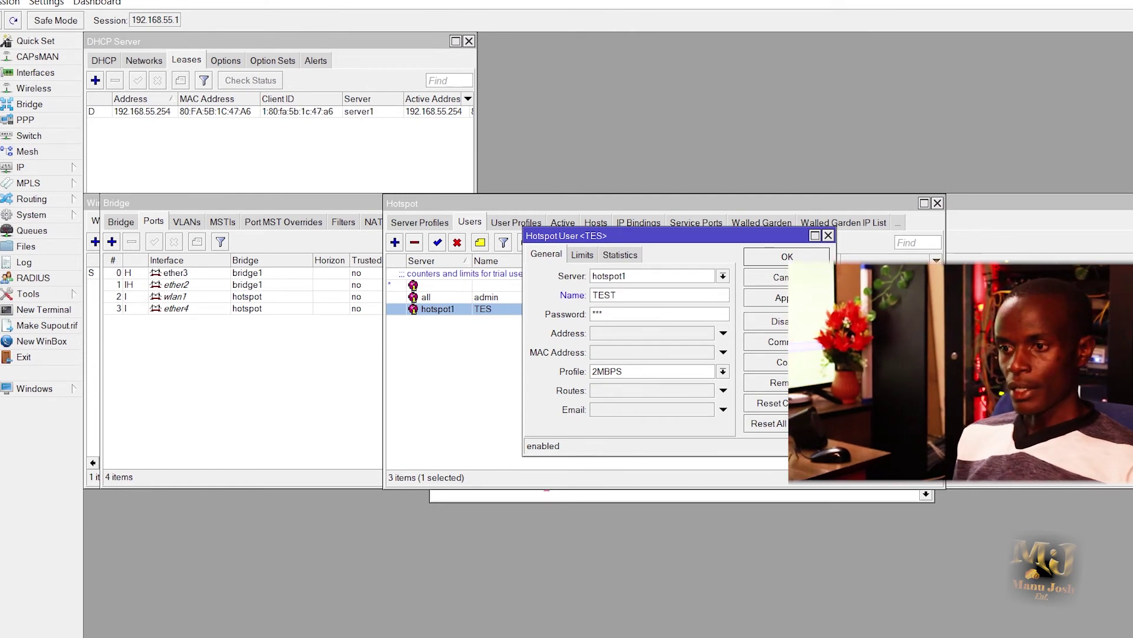
{"action": "left_click", "coordinate": [759, 257]}
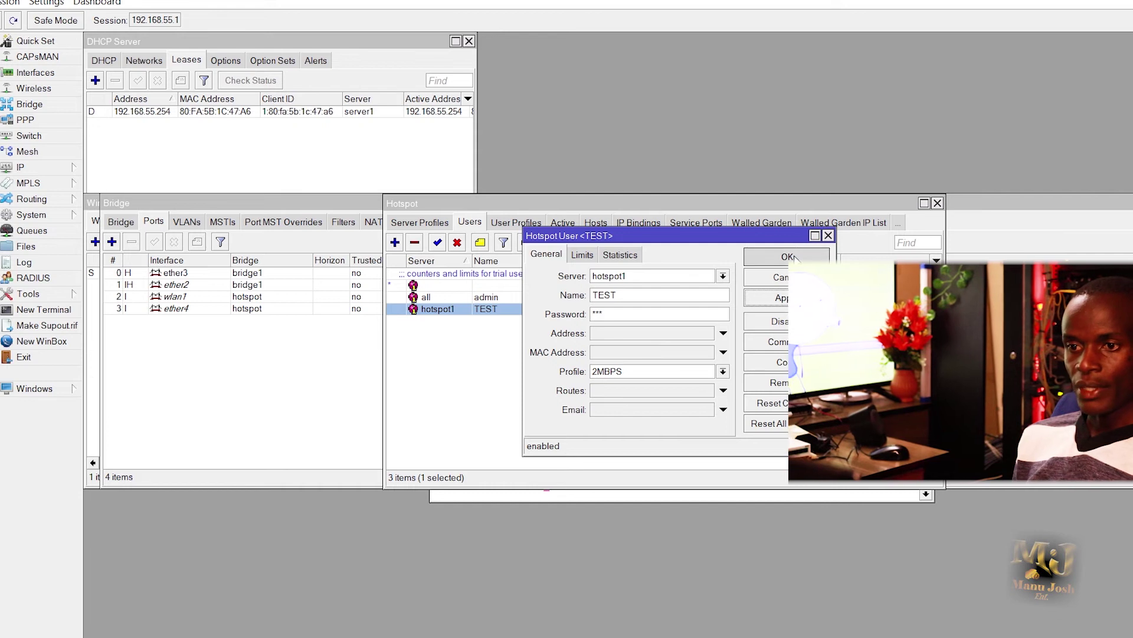
Step: Review the Server Profiles (hsprof1), Servers, Users and User Profiles lists
{"action": "left_click", "coordinate": [419, 223]}
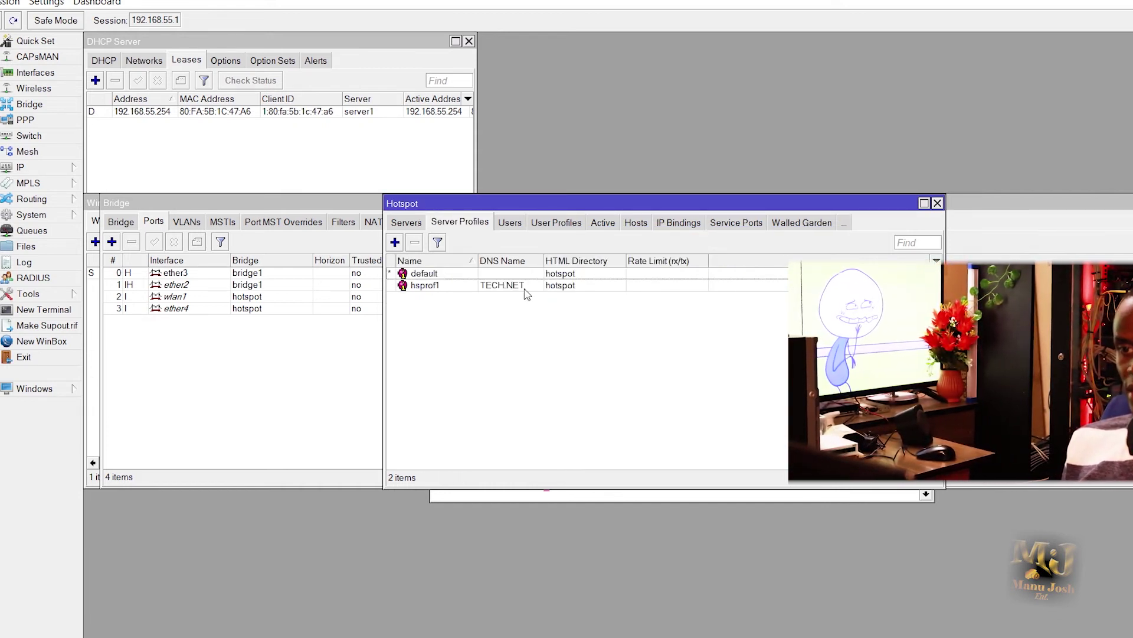
{"action": "left_click", "coordinate": [525, 287]}
{"action": "left_click", "coordinate": [410, 224]}
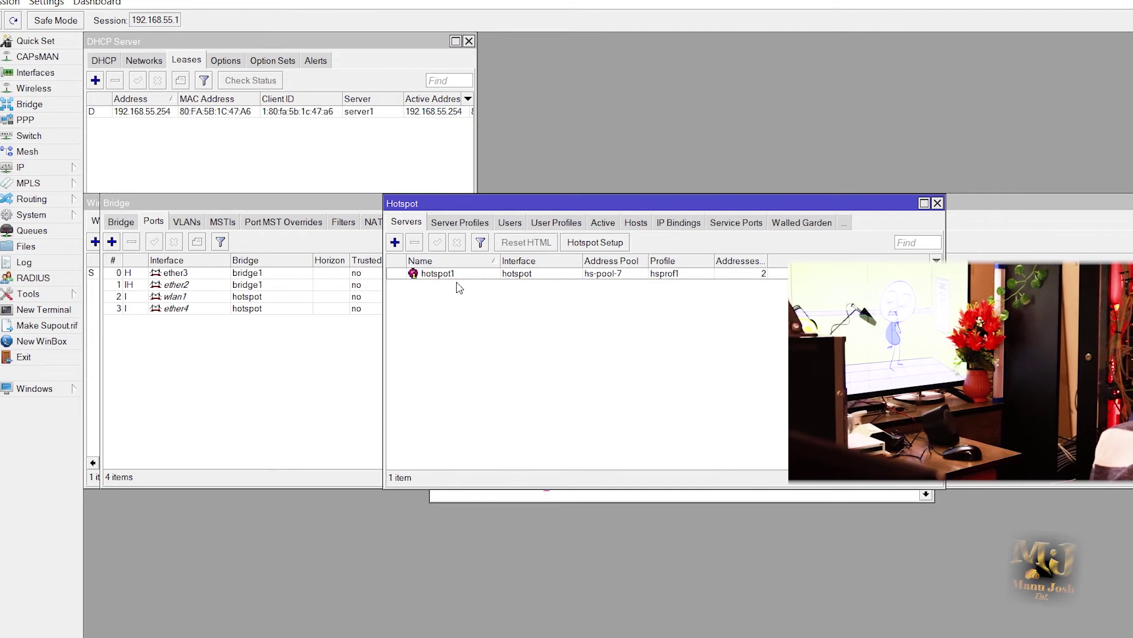
{"action": "left_click", "coordinate": [511, 225]}
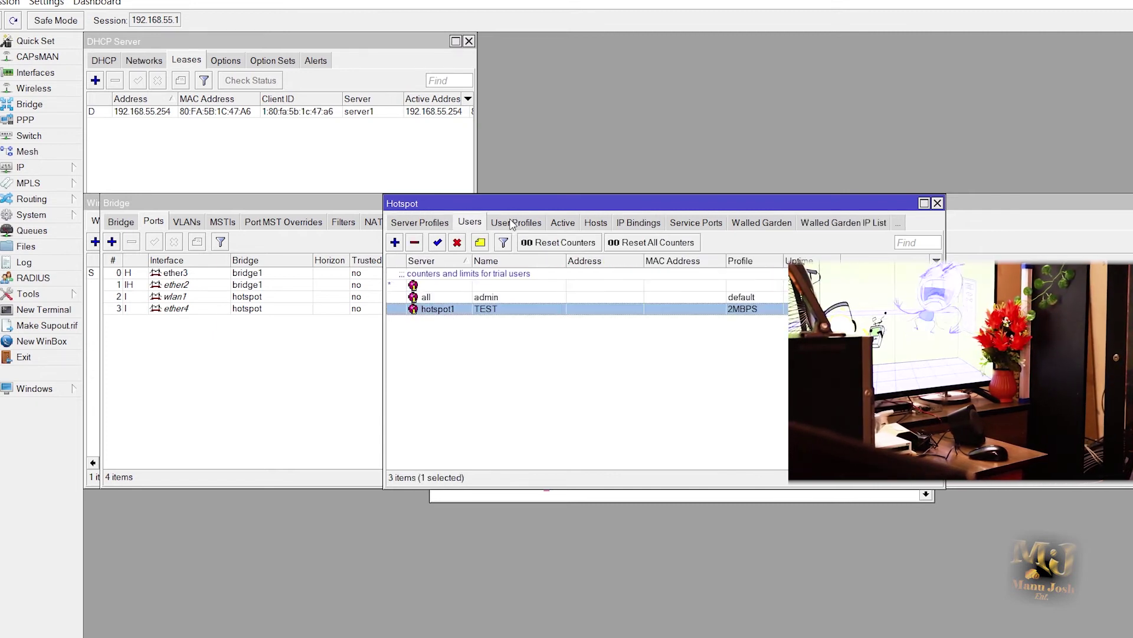
{"action": "left_click", "coordinate": [523, 225]}
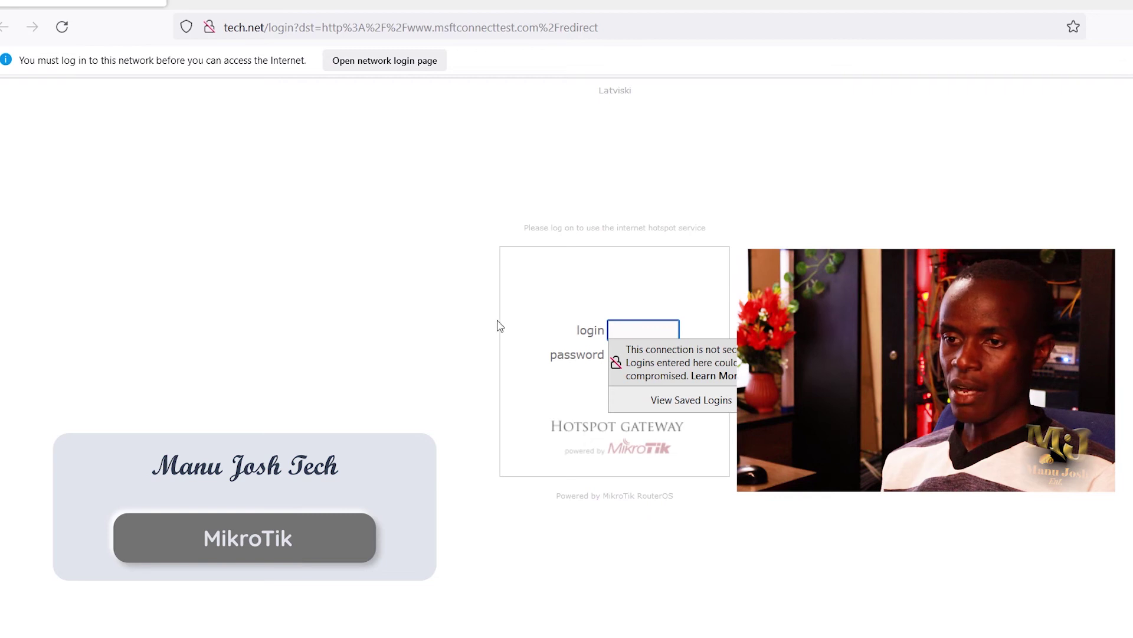
{"action": "key", "text": "Escape"}
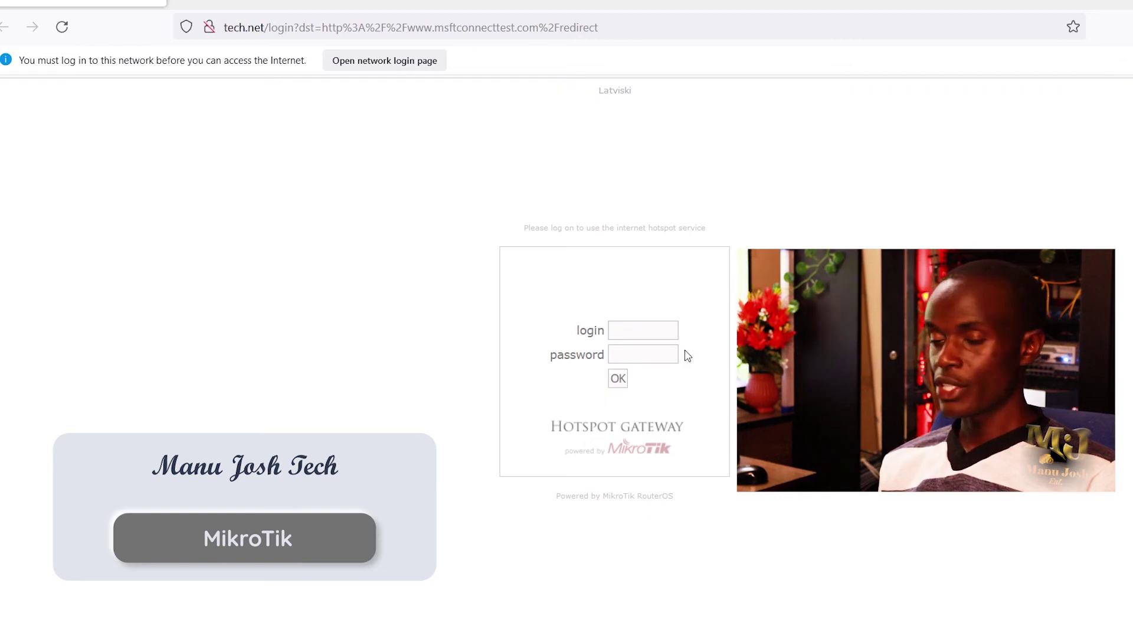
Step: Log in on the tech.net hotspot page as TEST with its password, declining to save the login
{"action": "left_click", "coordinate": [654, 335]}
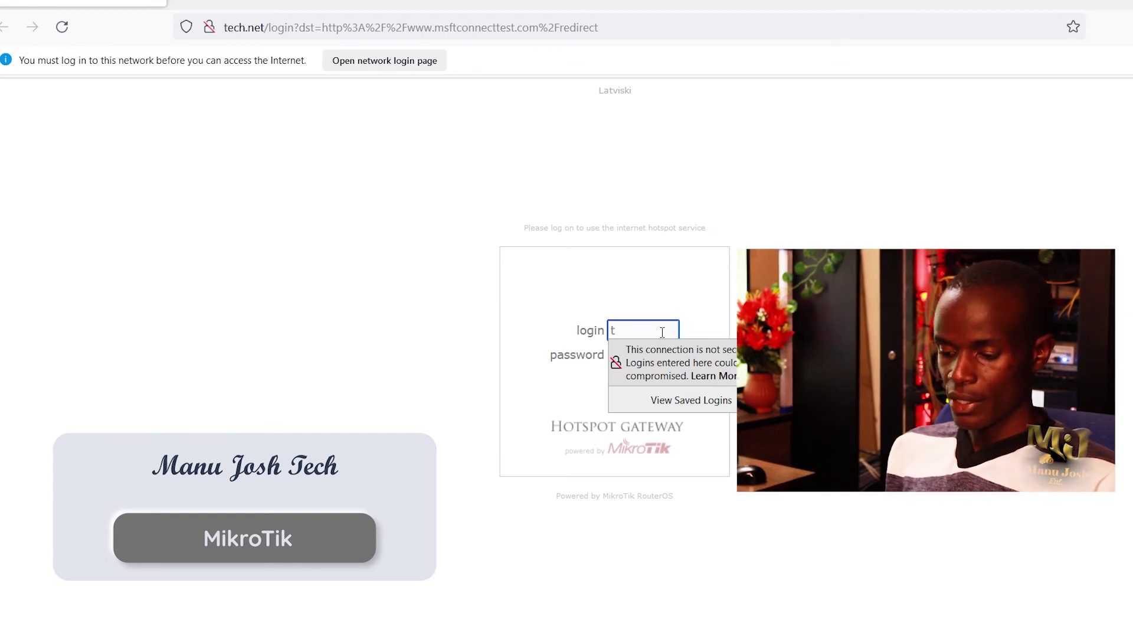
{"action": "type", "text": "TES"}
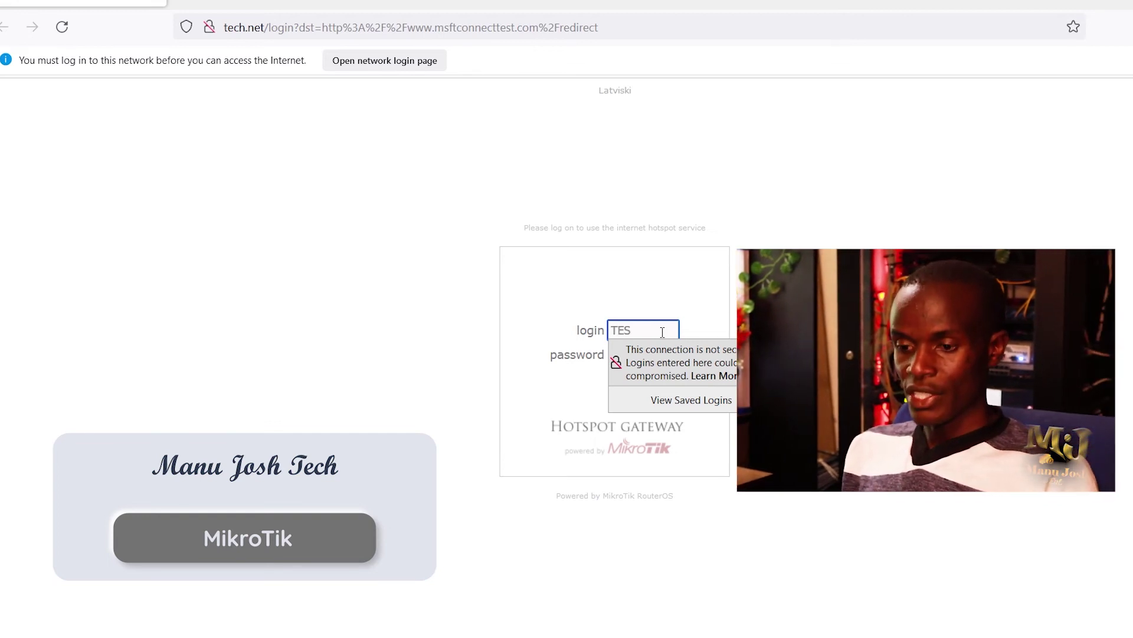
{"action": "type", "text": "T"}
{"action": "left_click", "coordinate": [501, 321]}
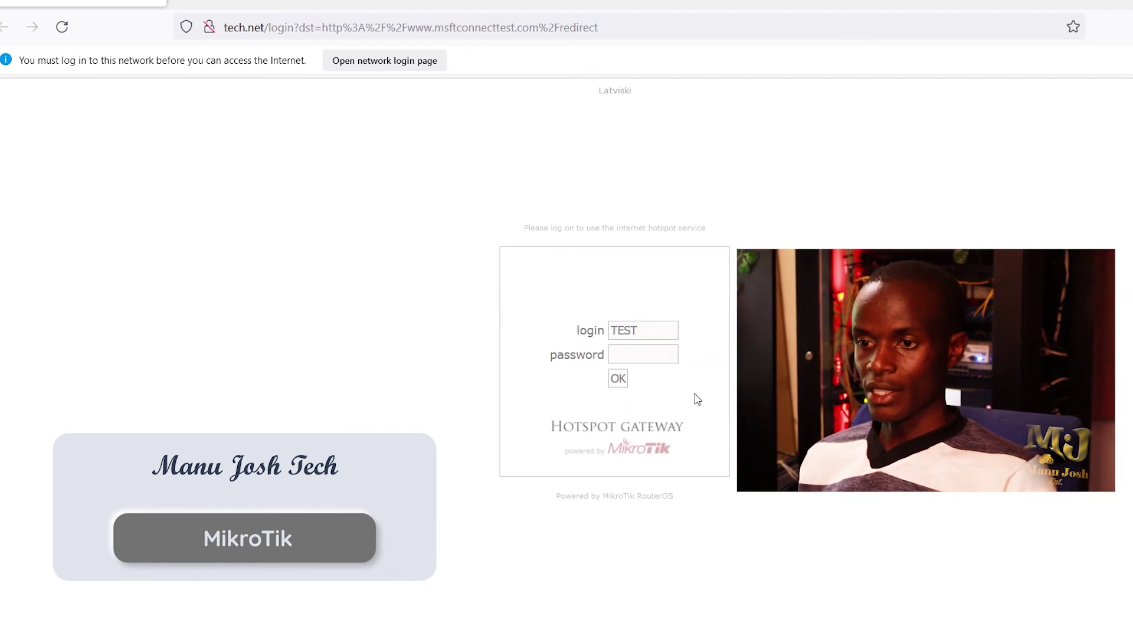
{"action": "left_click", "coordinate": [665, 362]}
{"action": "type", "text": "***"}
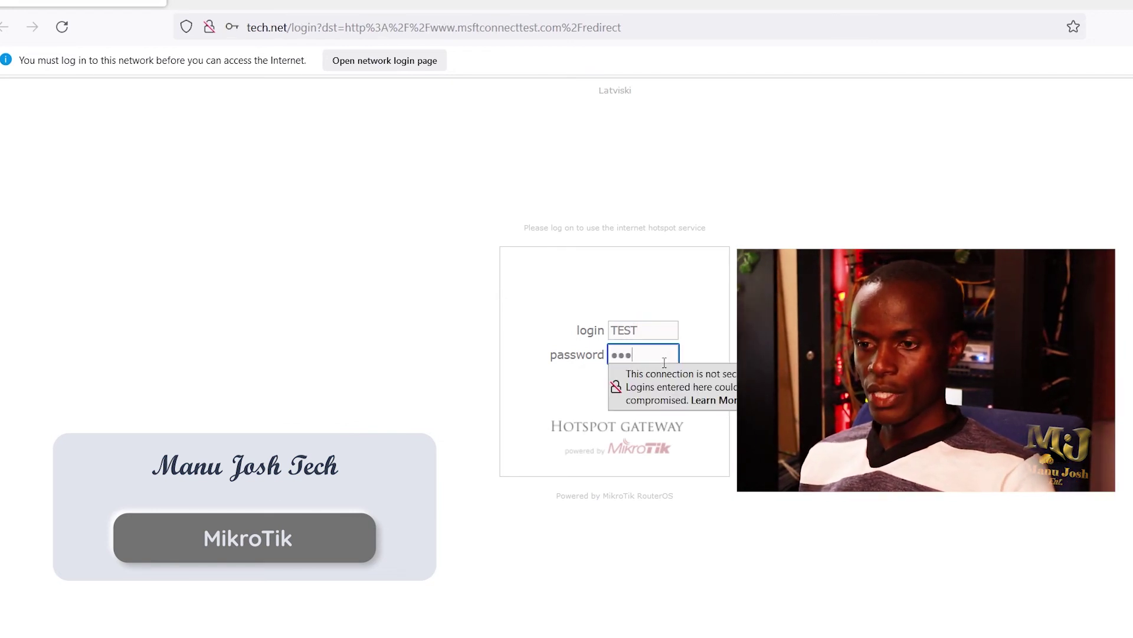
{"action": "left_click", "coordinate": [529, 388]}
{"action": "left_click", "coordinate": [618, 378]}
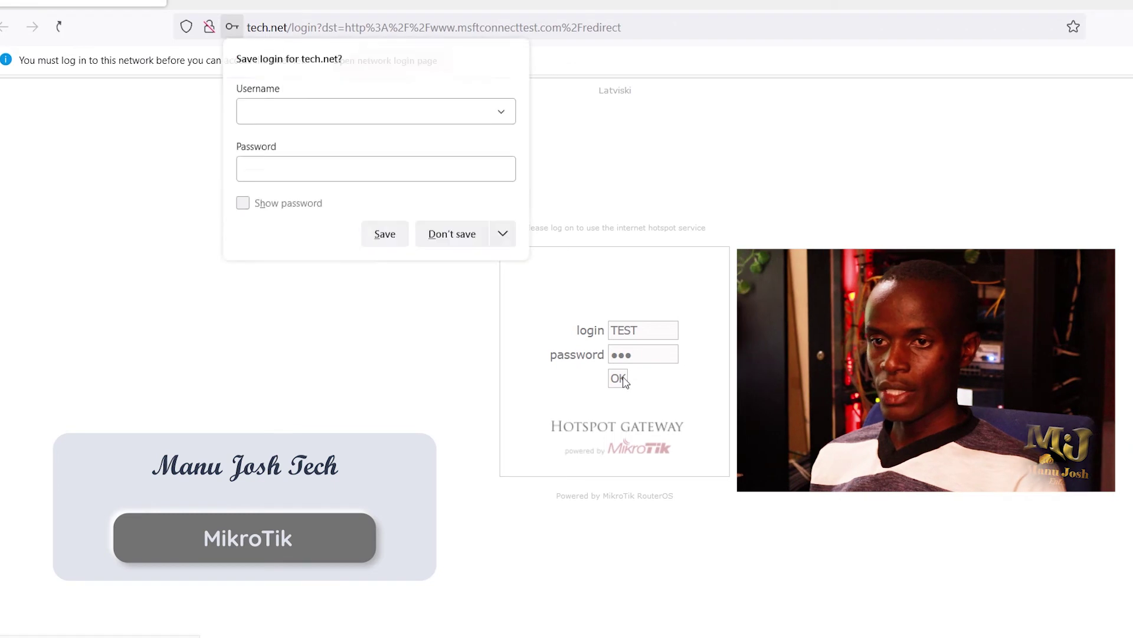
{"action": "left_click", "coordinate": [472, 236]}
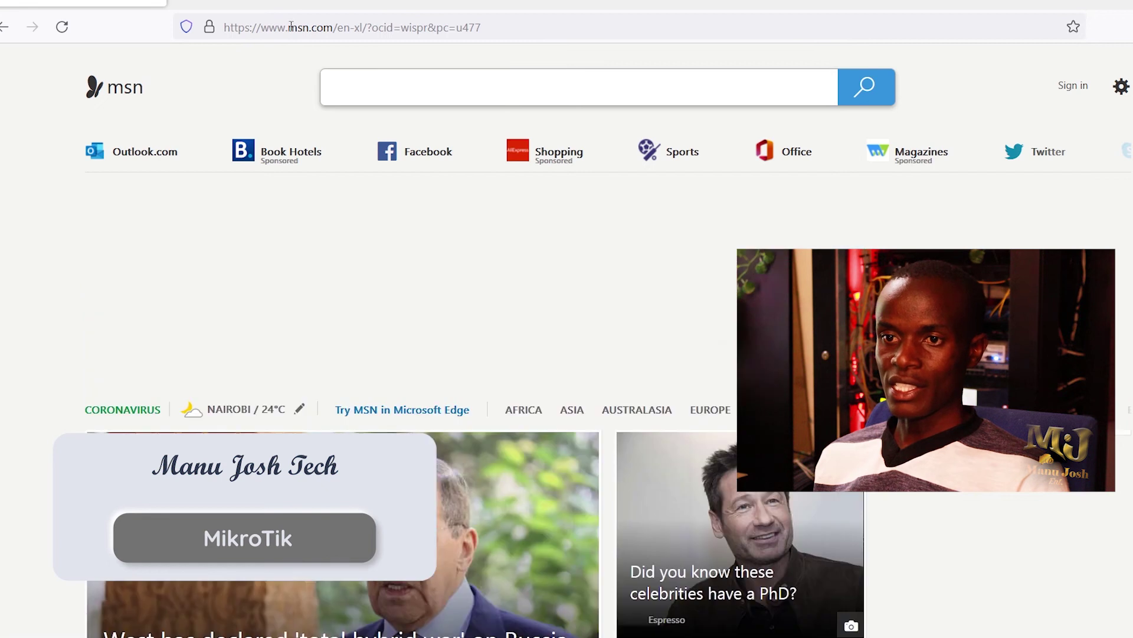
Step: Go to youtube.com in the browser
{"action": "left_click", "coordinate": [290, 35]}
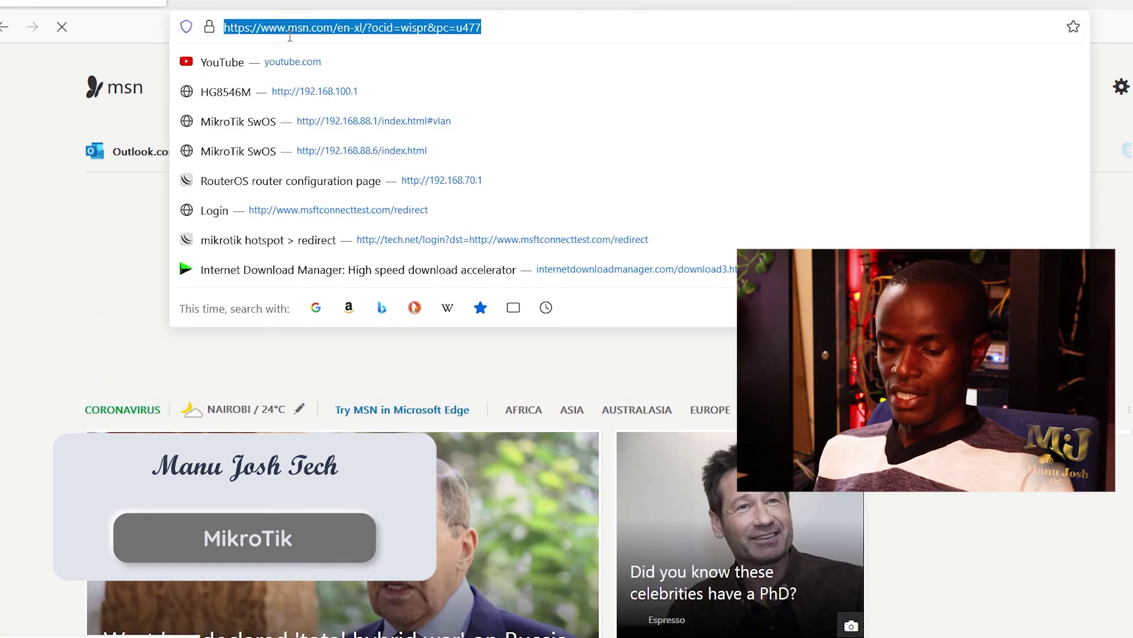
{"action": "type", "text": "YOutube.com/"}
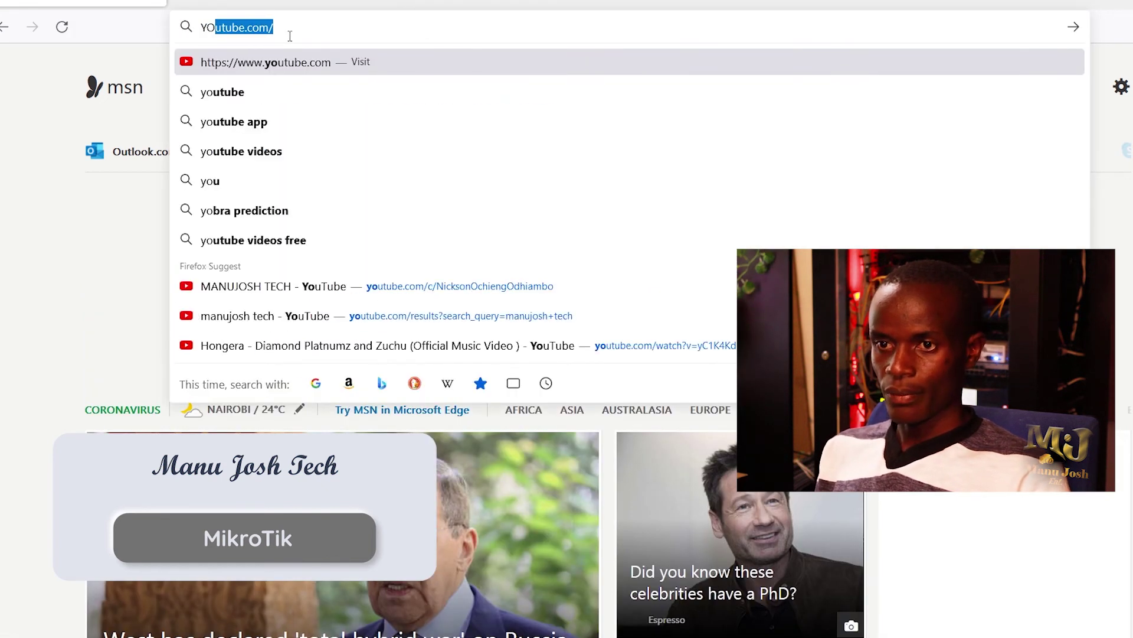
{"action": "key", "text": "Return"}
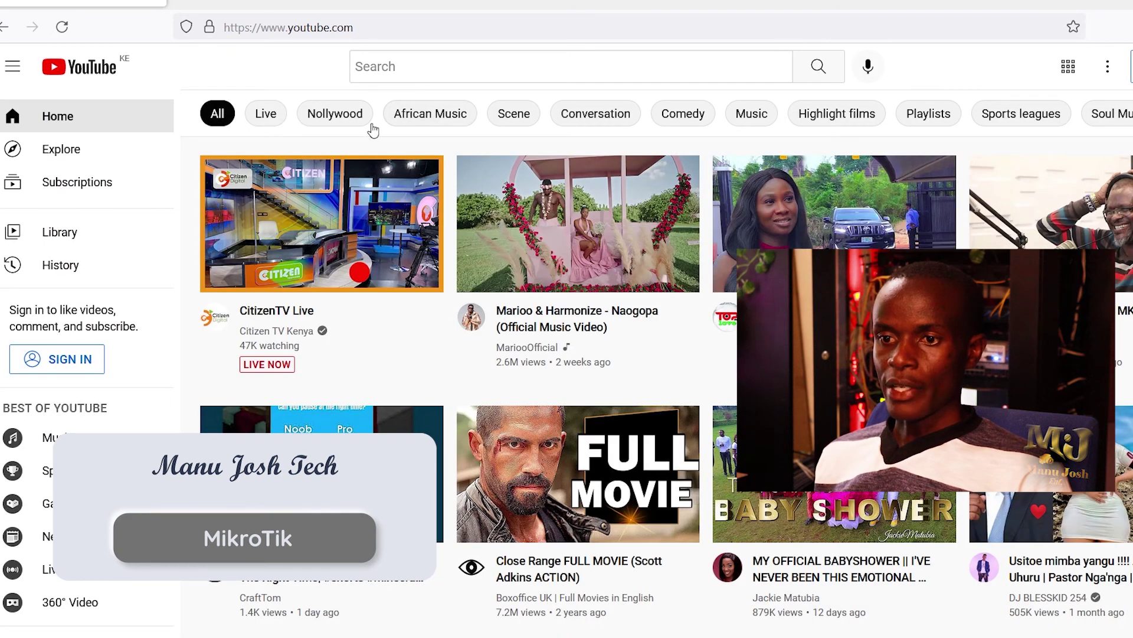
Step: Search YouTube for MANU JOSH TECH and play the Huawei Gpon Router hotspot video
{"action": "left_click", "coordinate": [434, 71]}
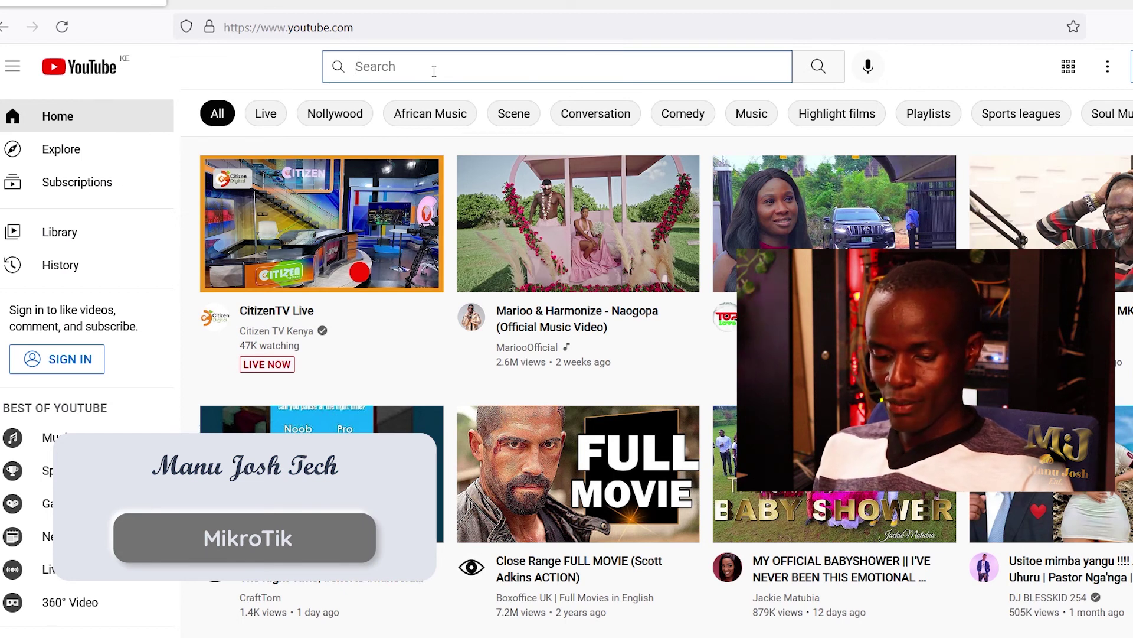
{"action": "type", "text": "MANU"}
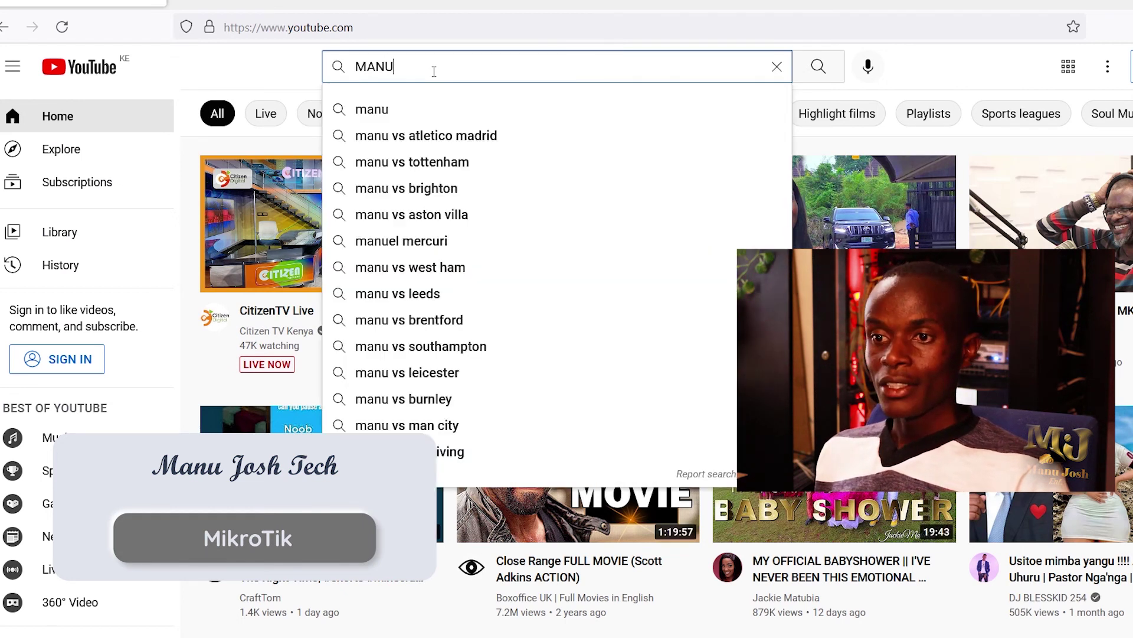
{"action": "type", "text": " JO"}
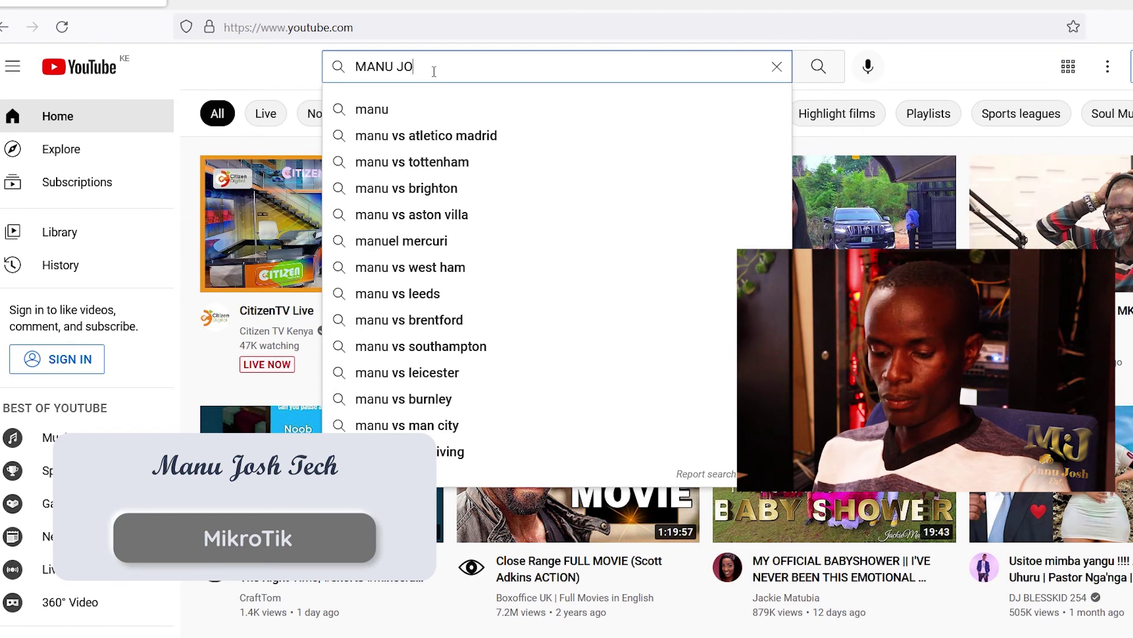
{"action": "type", "text": "S"}
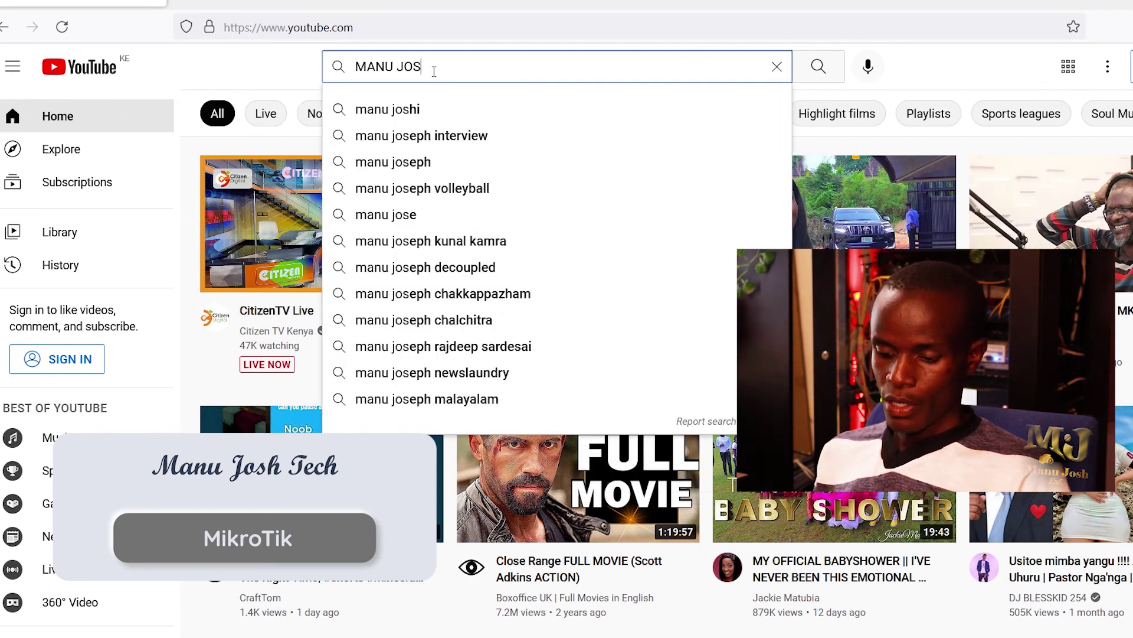
{"action": "type", "text": "H TECH"}
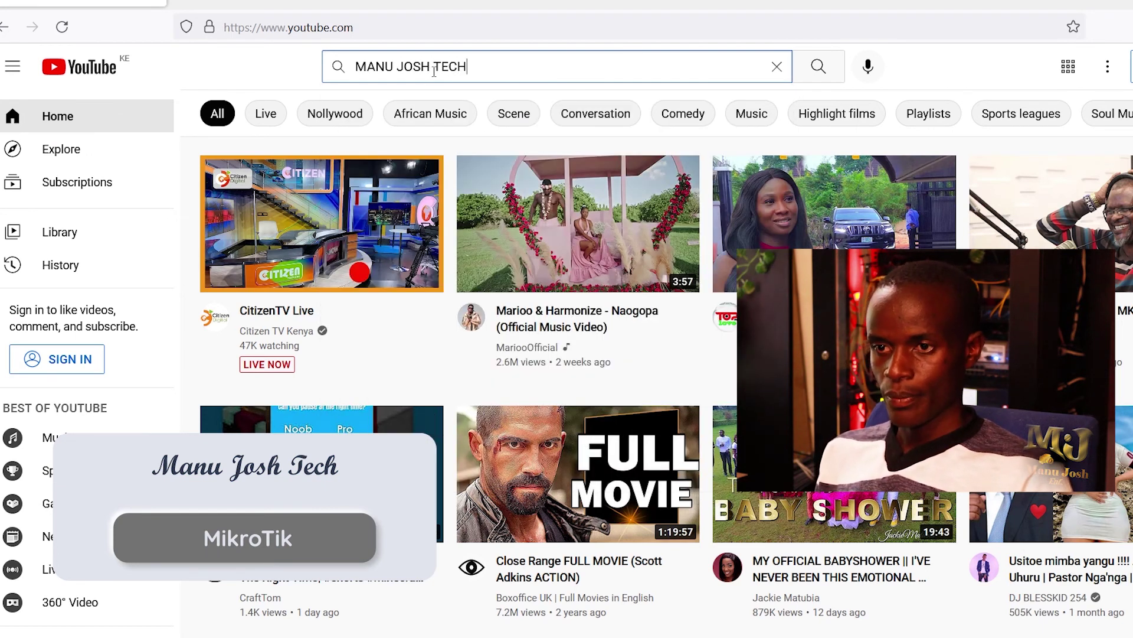
{"action": "key", "text": "Return"}
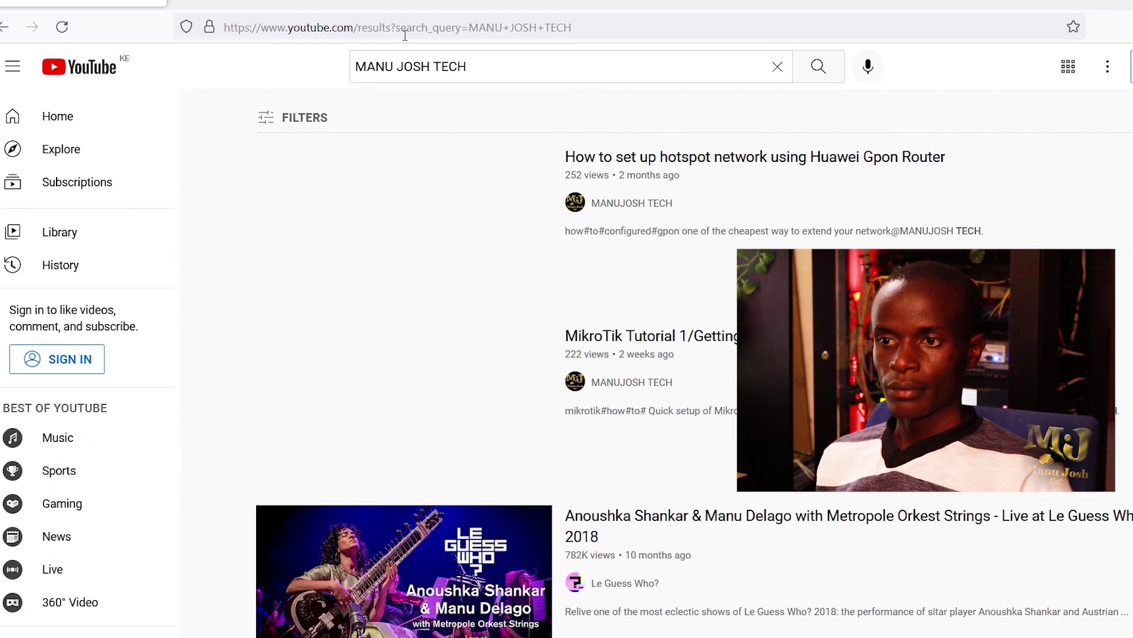
{"action": "left_click", "coordinate": [423, 220]}
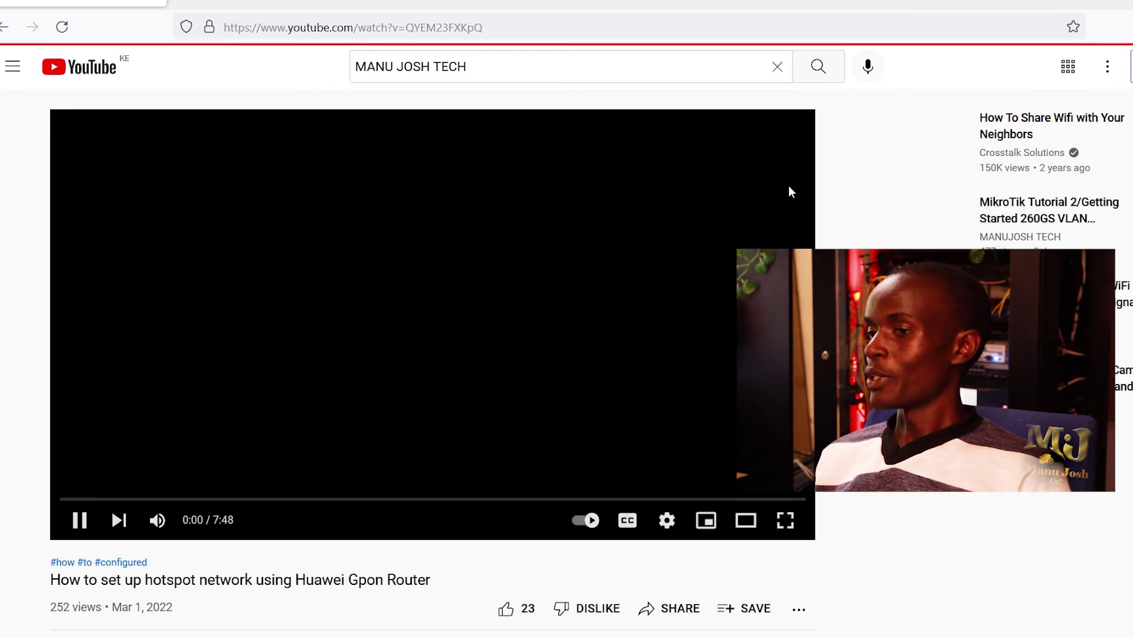